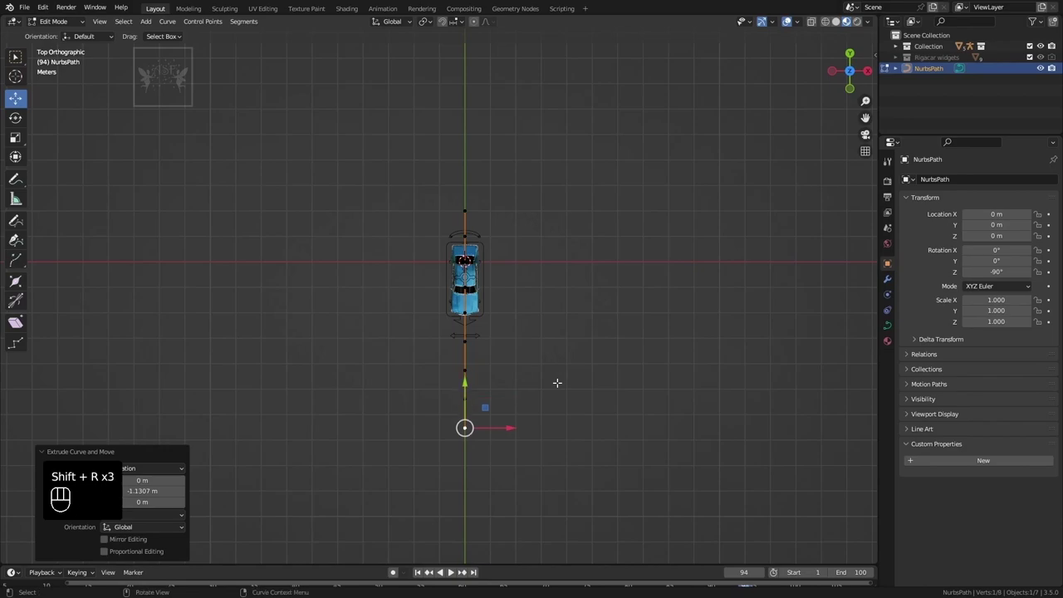
Step: Extrude four more points from the lower end of the NURBS path into a curve bending toward positive X, and leave Edit Mode
key(e)
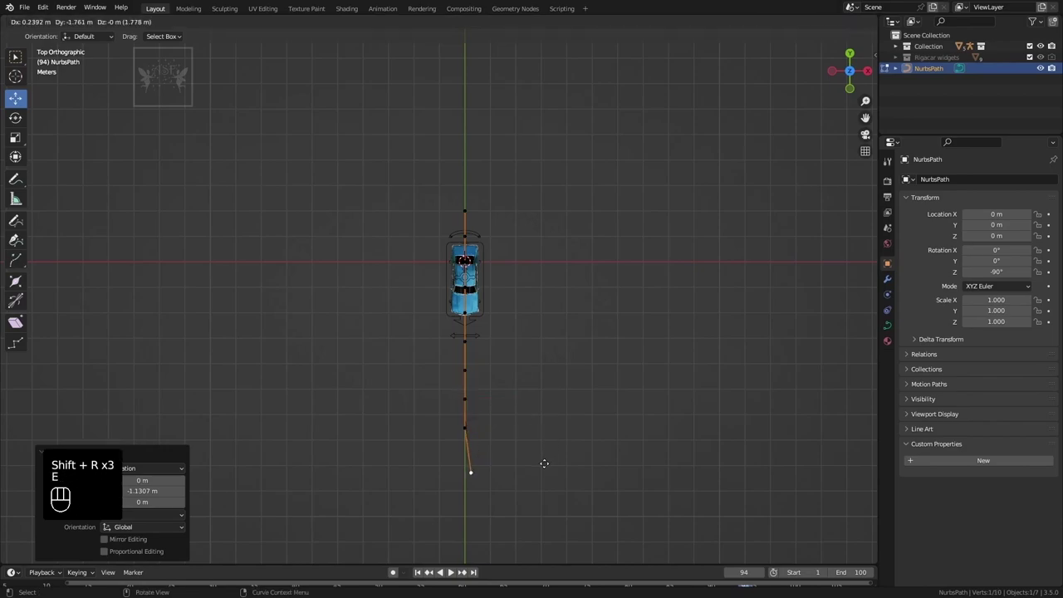
click(553, 459)
key(e)
click(585, 507)
key(e)
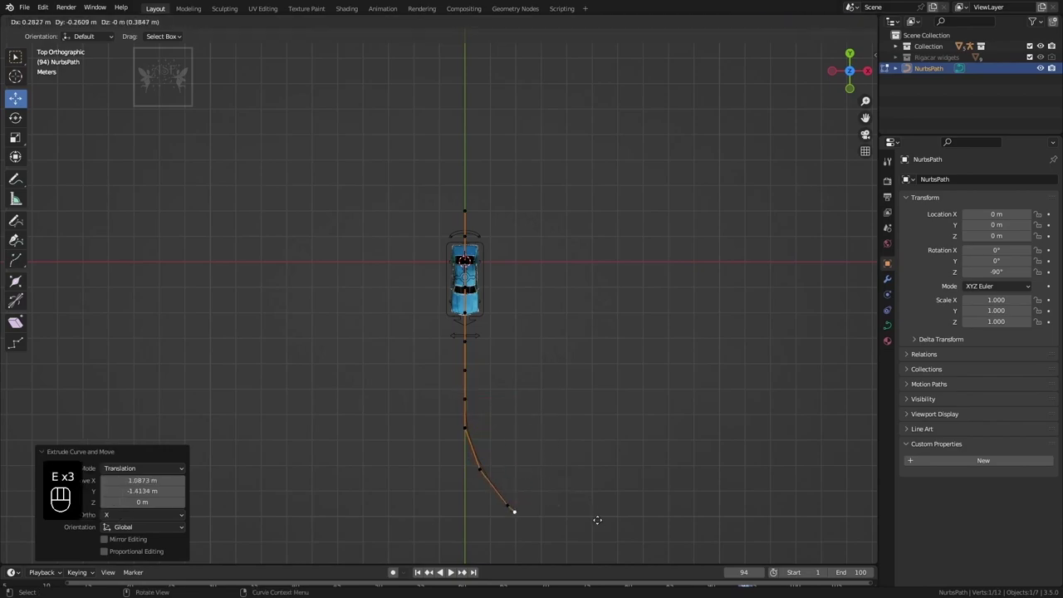
click(620, 538)
key(e)
click(653, 561)
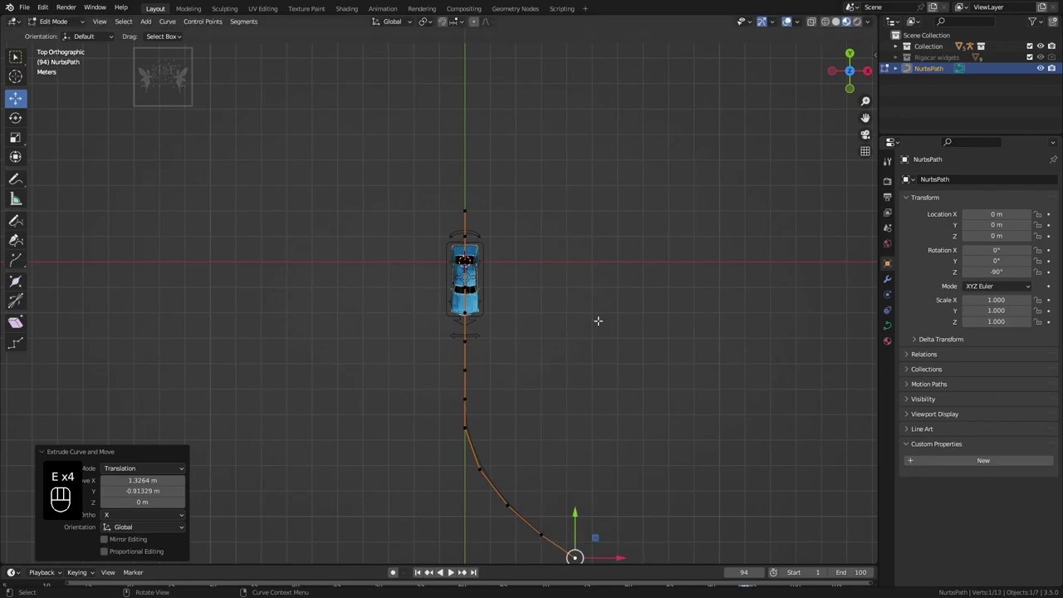
key(Tab)
Step: Enlarge the timeline area and return the animation to frame 1
middle_drag(607, 358, 494, 357)
scroll(469, 380, up, 2)
drag(524, 565, 506, 520)
click(712, 541)
click(445, 527)
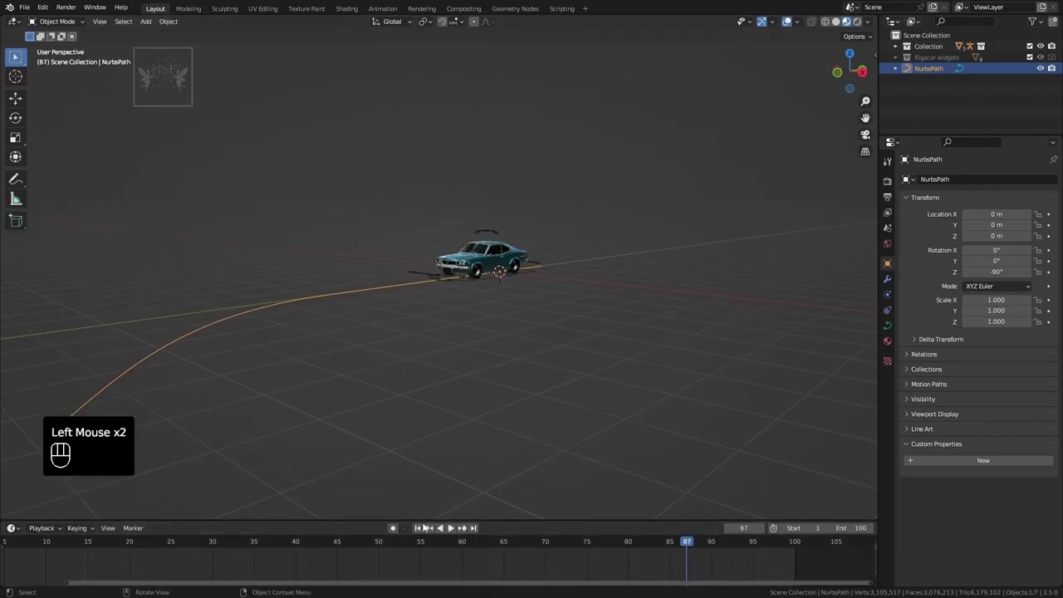
Step: Add a Follow Path constraint to the car rig's Root bone in Pose Mode, with NurbsPath as its target
scroll(532, 274, up, 3)
middle_drag(560, 299, 550, 337)
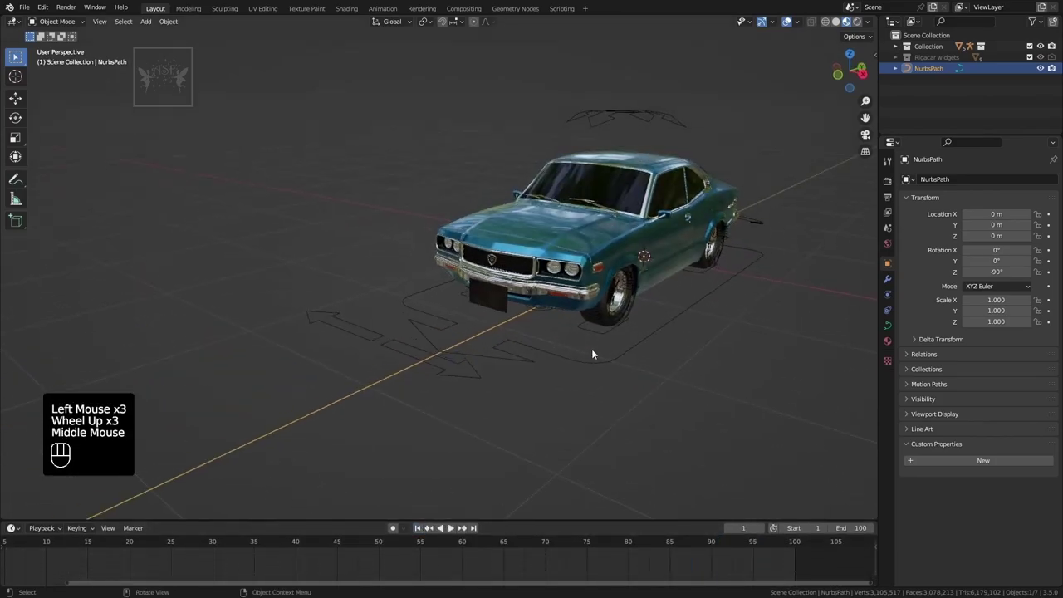
click(606, 363)
key(ctrl+Tab)
click(606, 360)
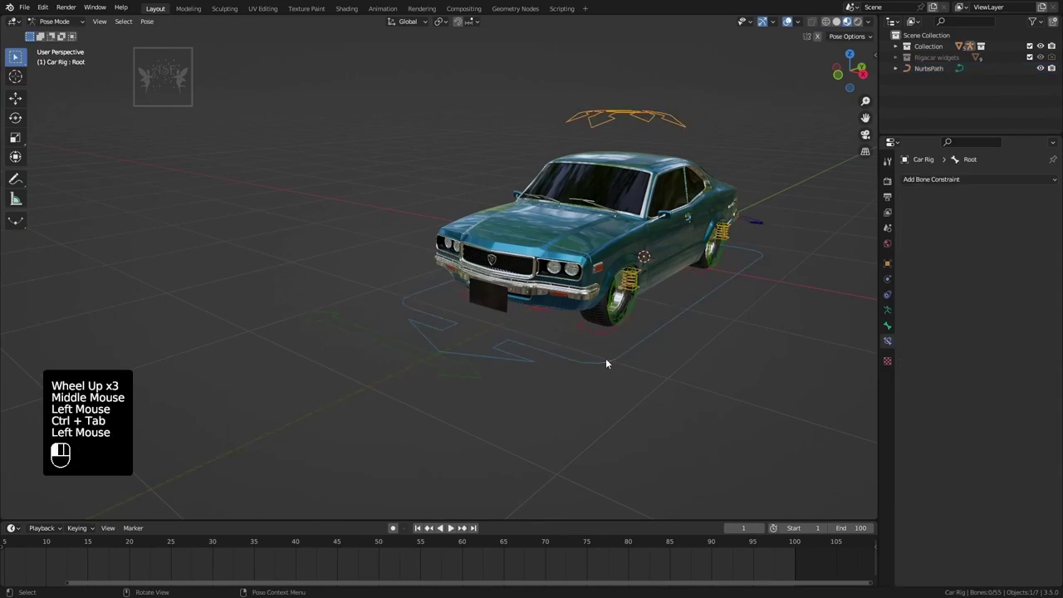
click(937, 179)
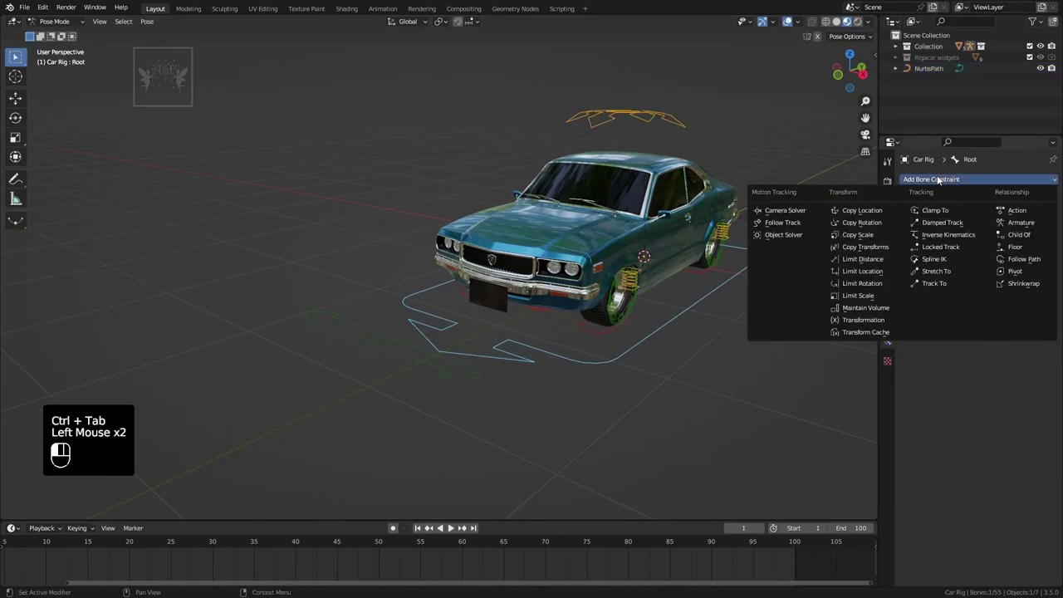
click(1024, 259)
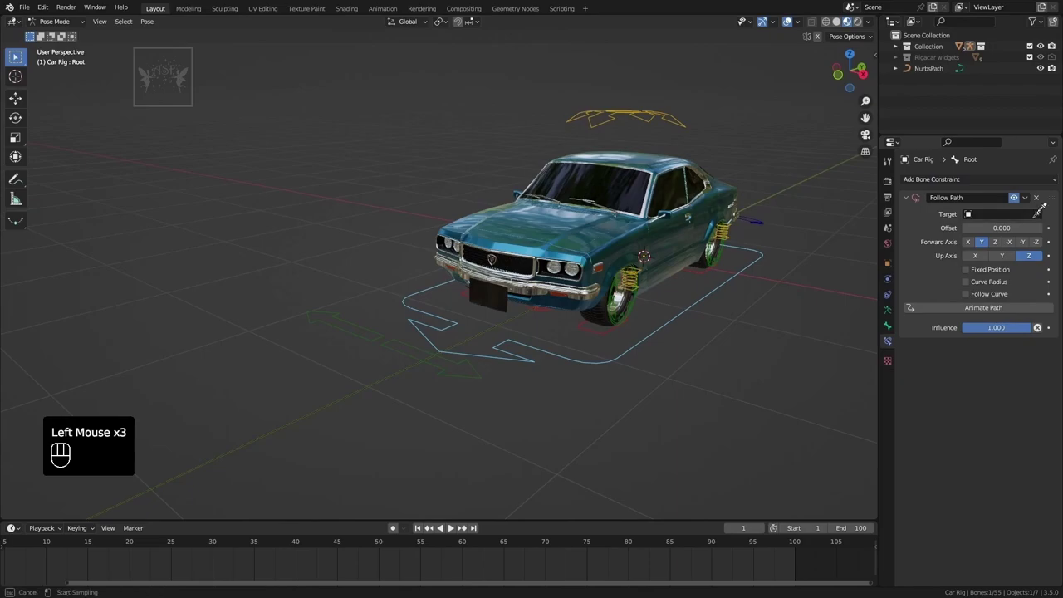
click(343, 392)
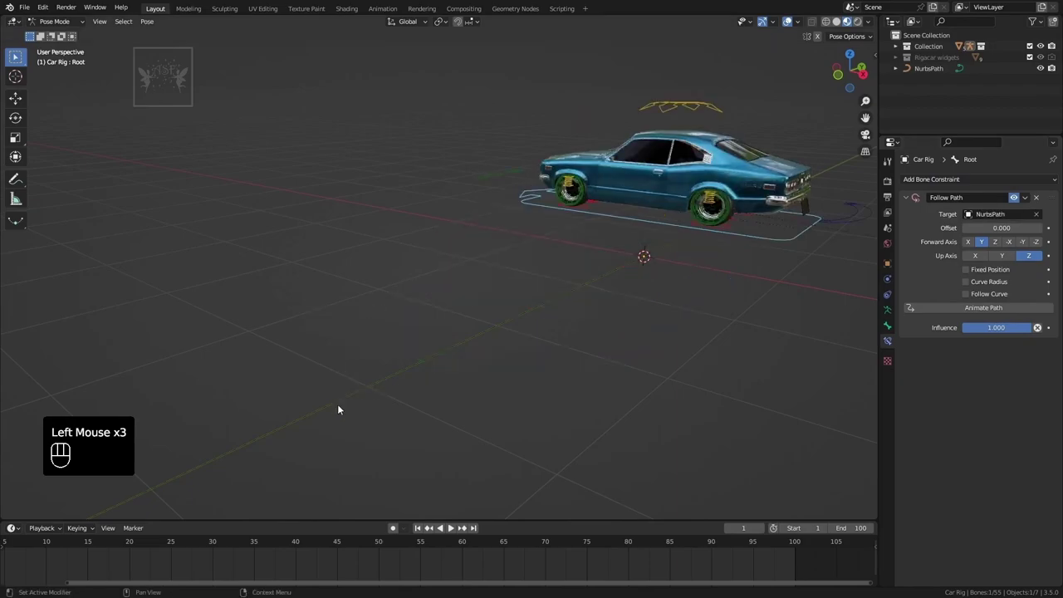
Step: Set the Follow Path constraint's forward axis to -Y and enable Fixed Position and Follow Curve
click(1024, 246)
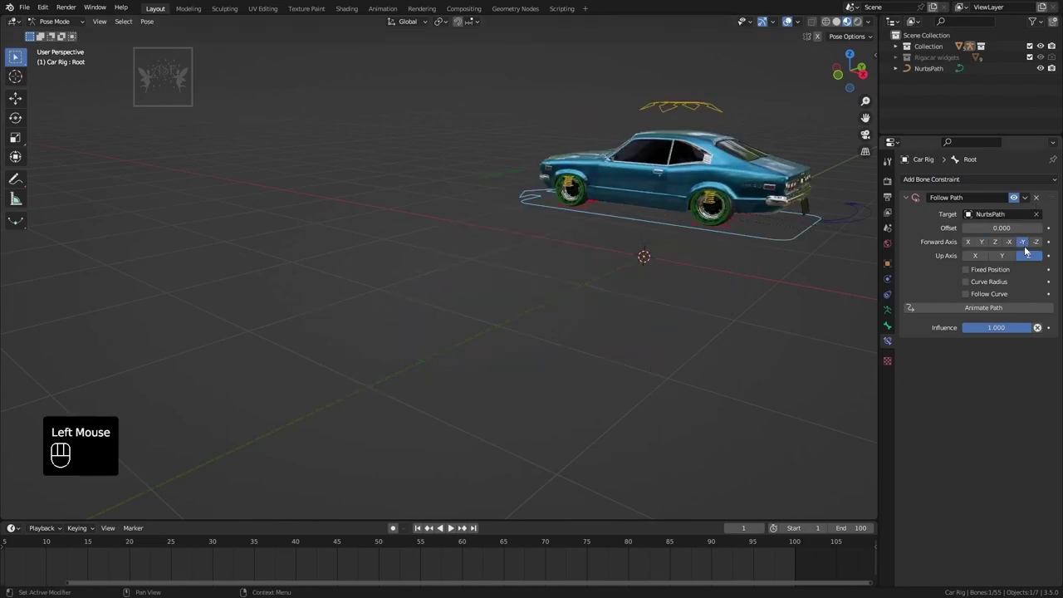
click(967, 269)
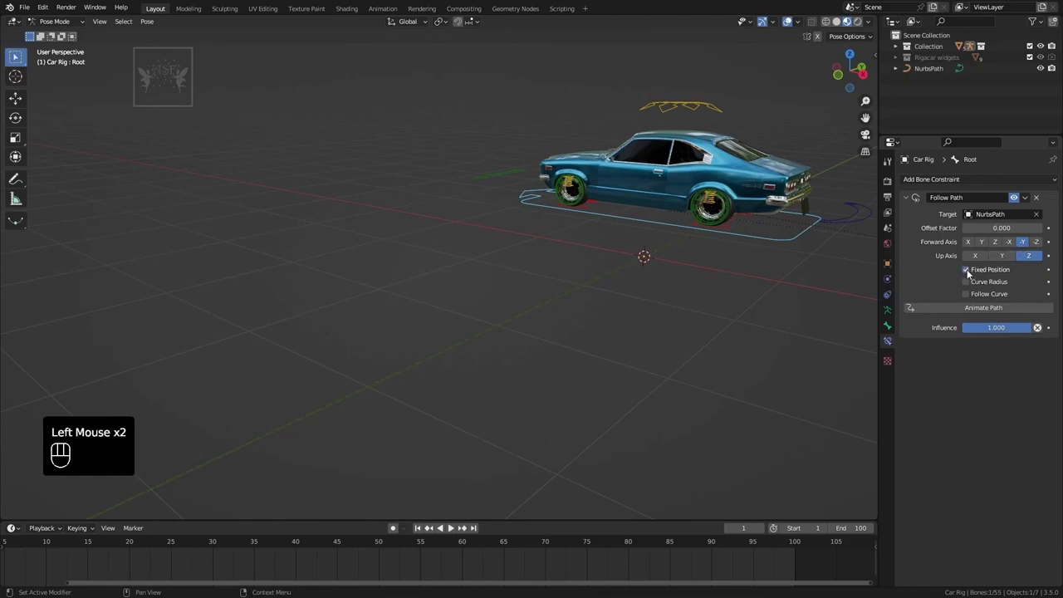
click(966, 295)
Step: Test the car's travel along the path by raising the constraint's Offset Factor to 0.150
scroll(423, 366, down, 2)
middle_drag(423, 366, 390, 387)
drag(991, 232, 1003, 232)
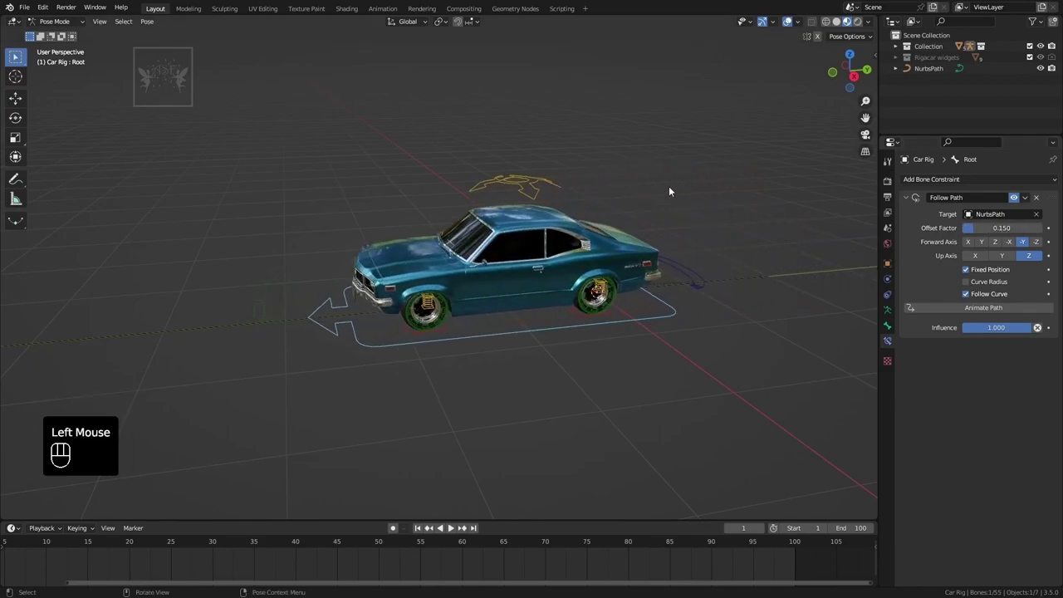
Step: Show the Rigacar animation settings and switch the wheels-on-Y option off and on again
key(n)
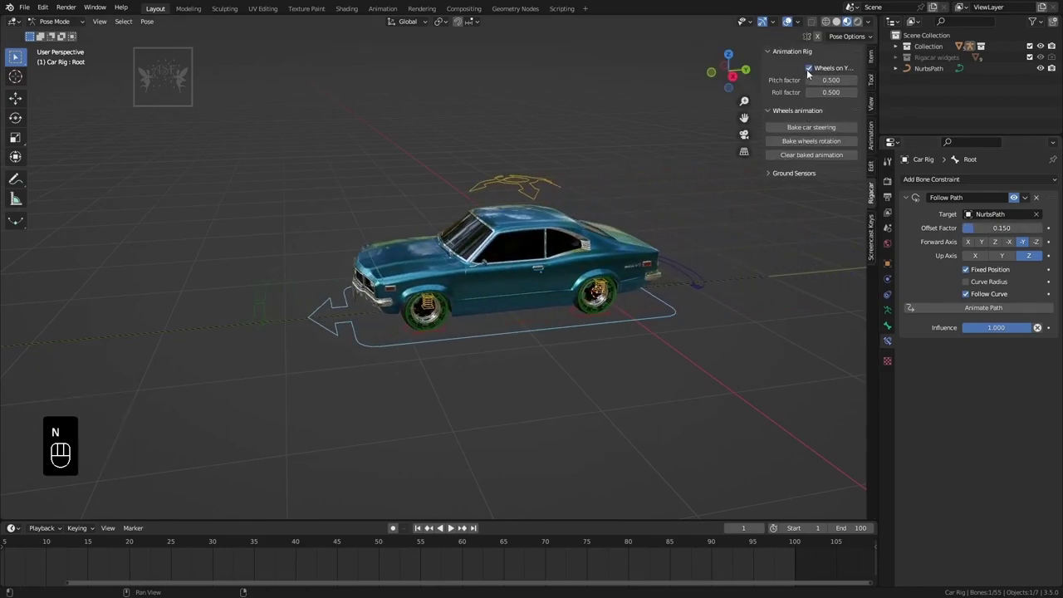
click(807, 72)
click(807, 72)
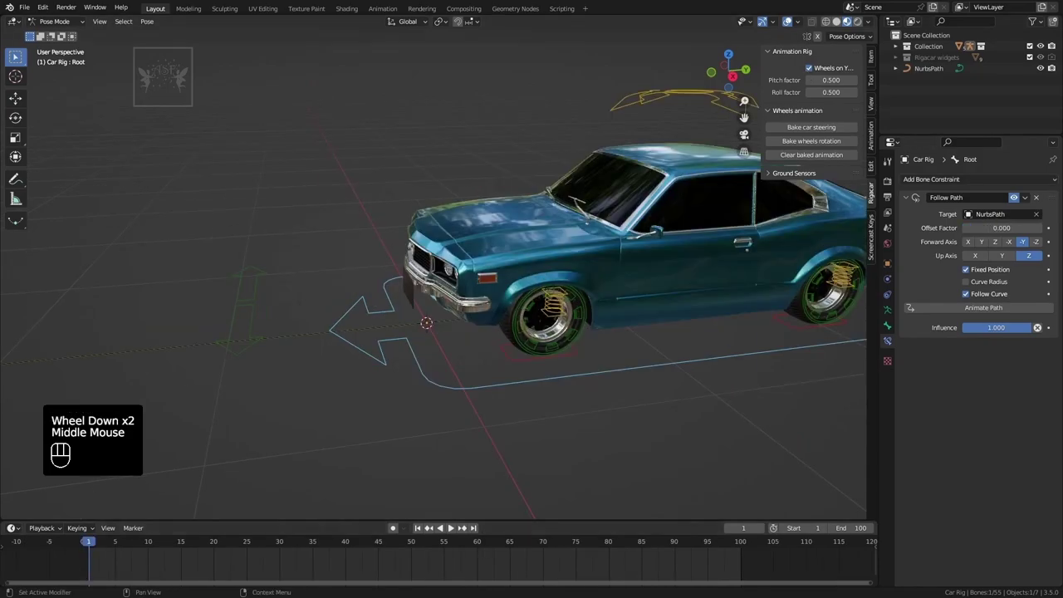
Step: Keyframe the Follow Path Offset Factor at 0.000 on frame 1 and at 1.000 on frame 100
click(1048, 229)
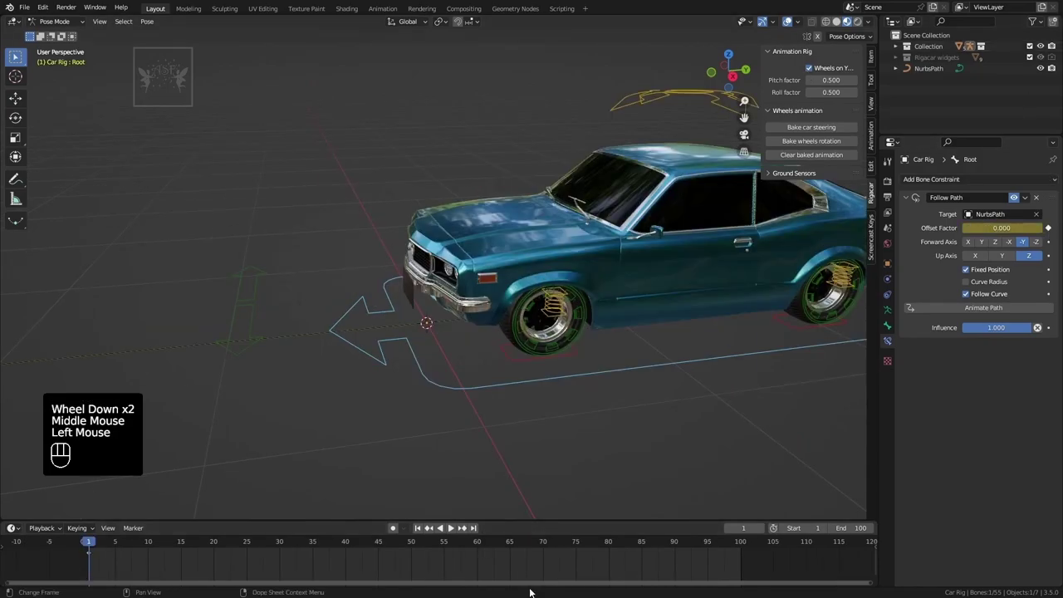
click(670, 545)
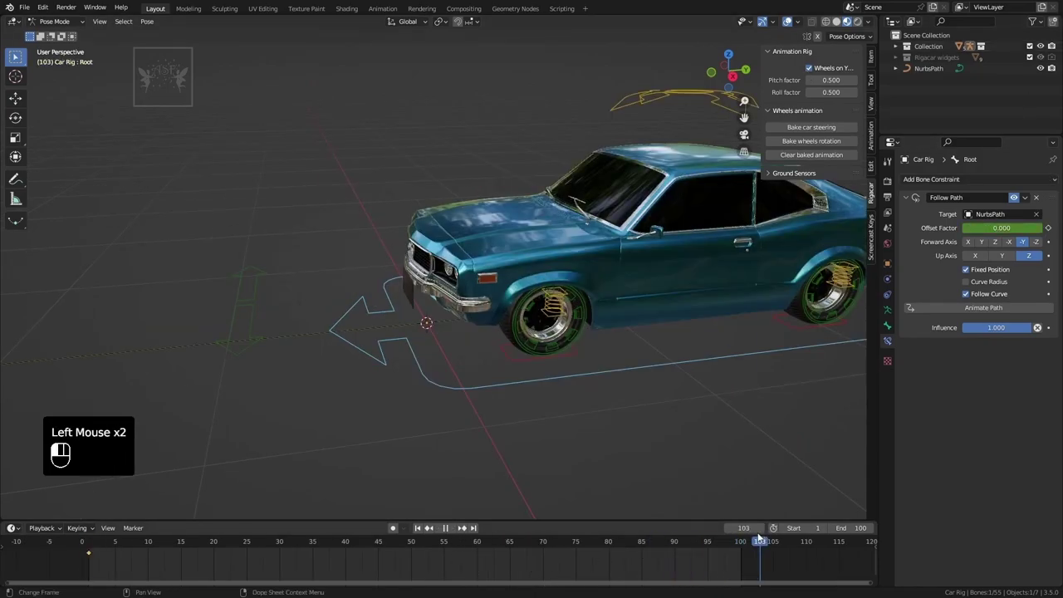
drag(1001, 228, 1038, 228)
click(1048, 229)
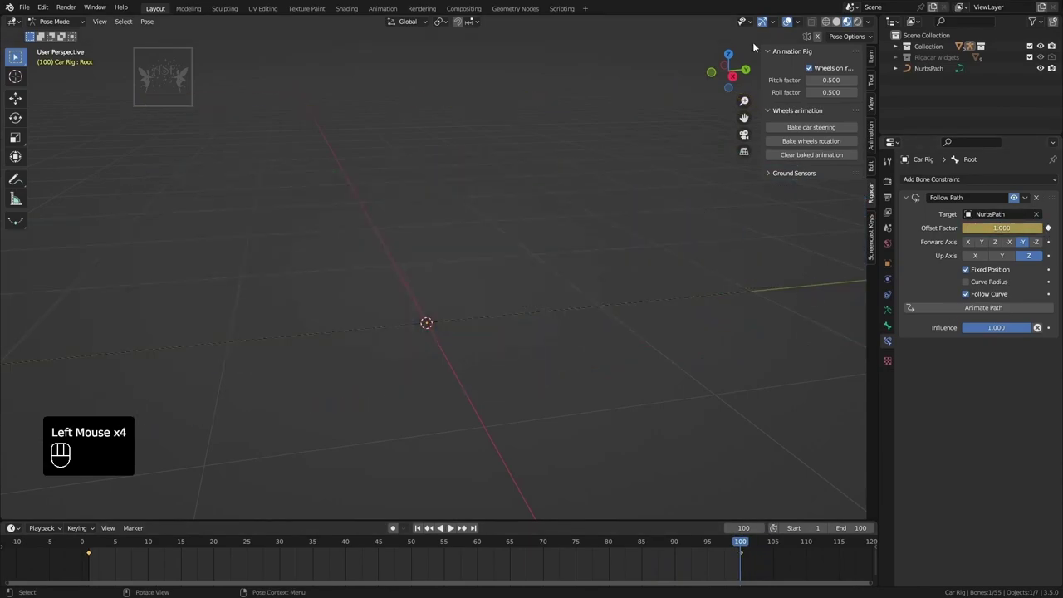
Step: Frame the car from frame 1, play the path animation to check its motion, and return to the start
scroll(647, 400, down, 5)
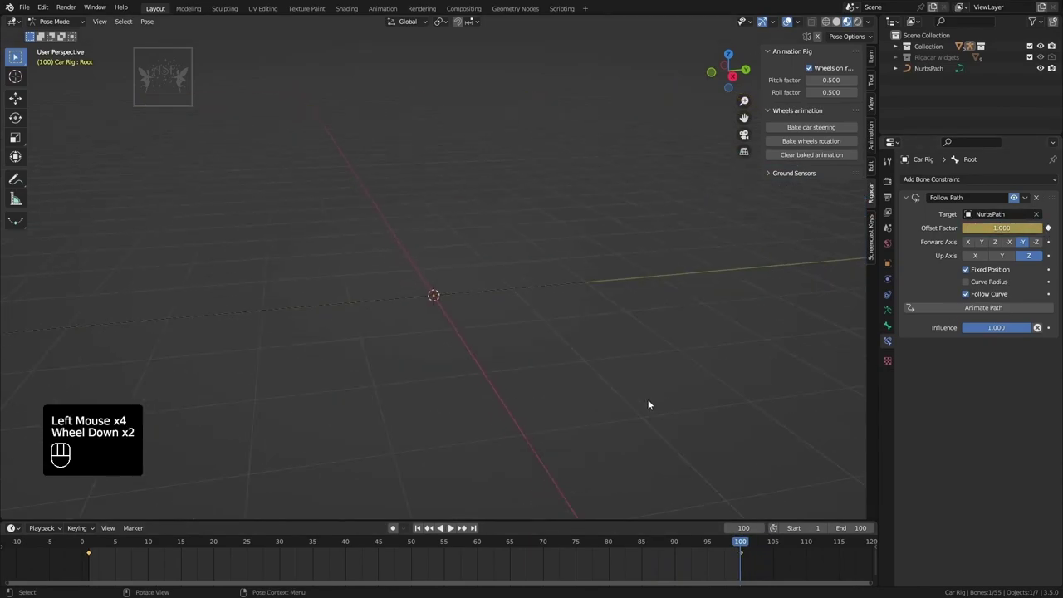
click(427, 530)
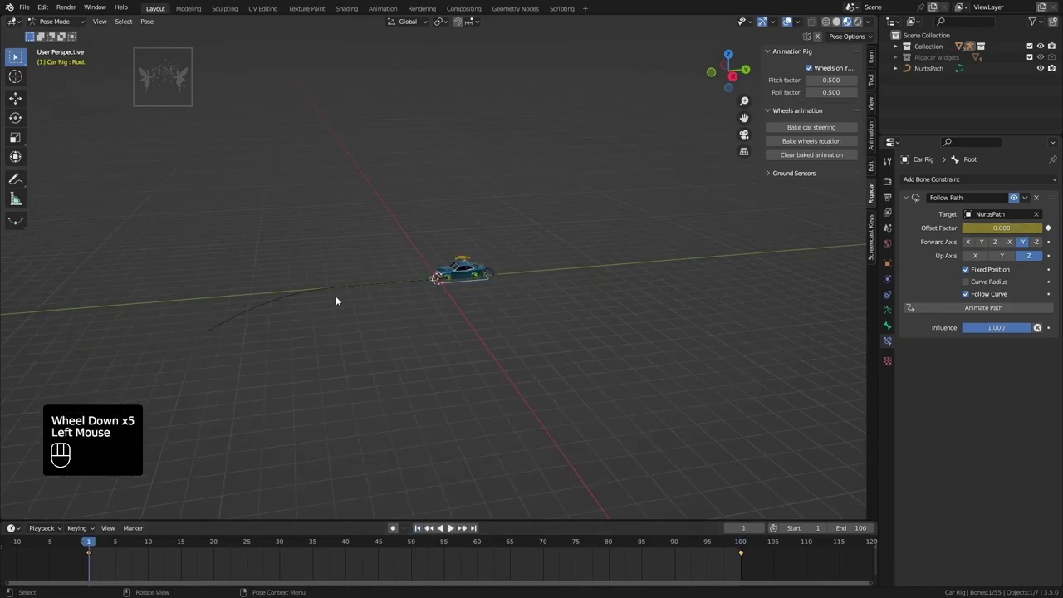
key(KP_Decimal)
middle_drag(367, 388, 397, 385)
key(space)
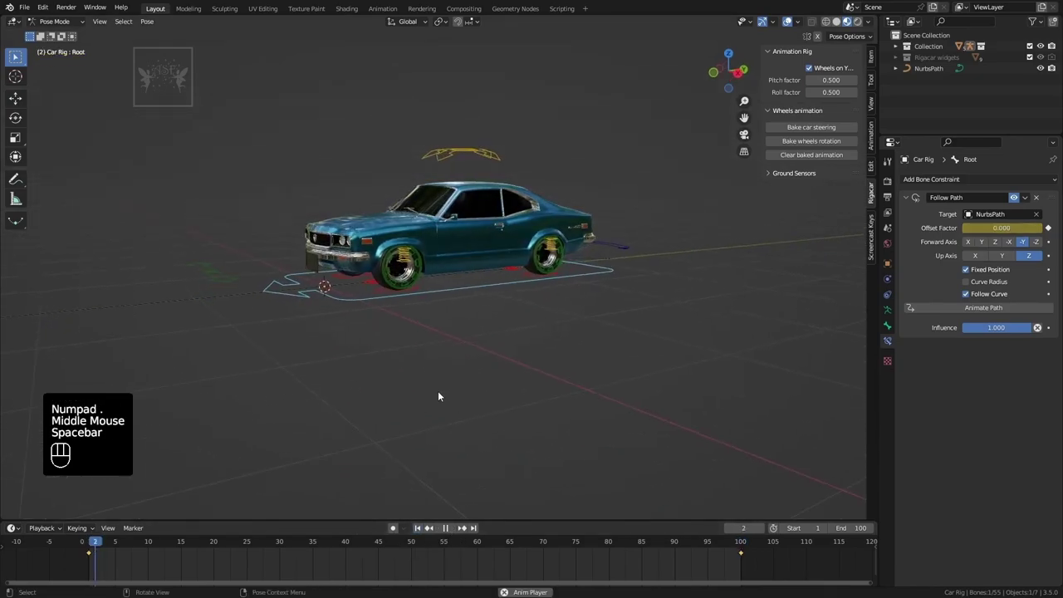
key(space)
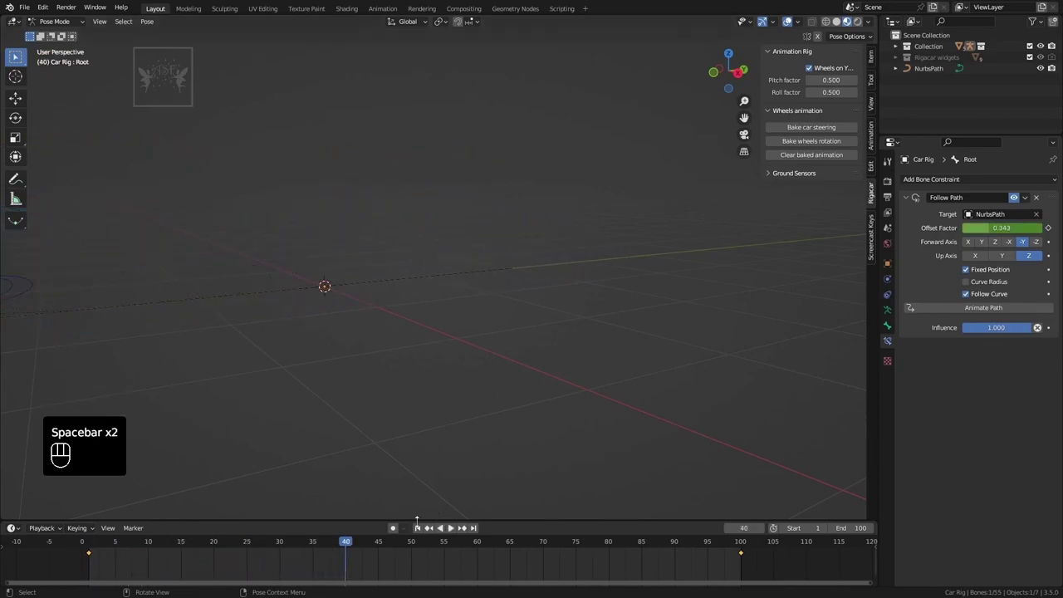
click(417, 528)
Step: Set the interpolation of all Offset Factor keyframes to Linear
key(a)
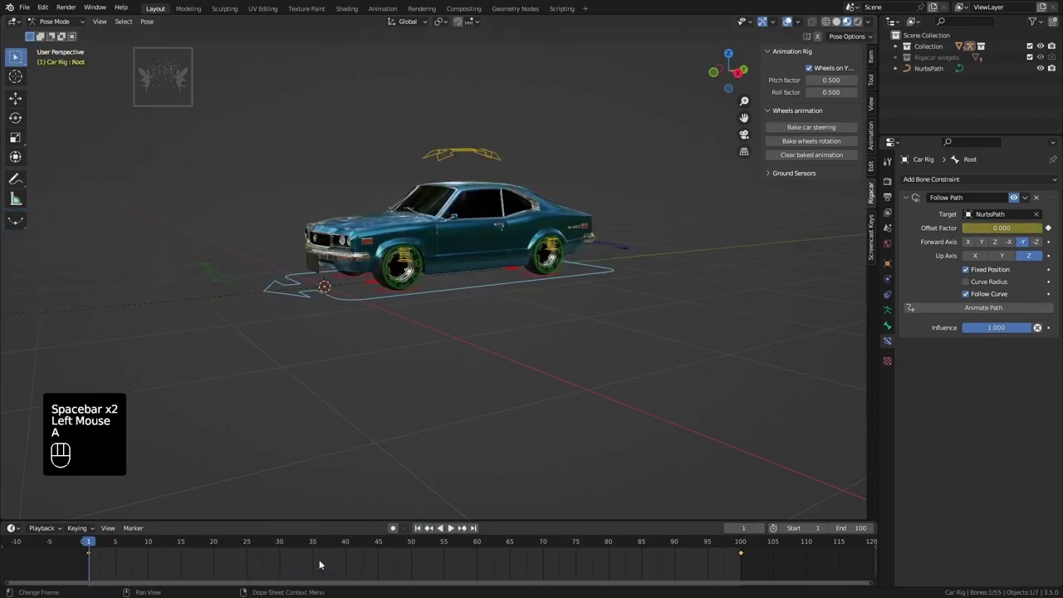
key(t)
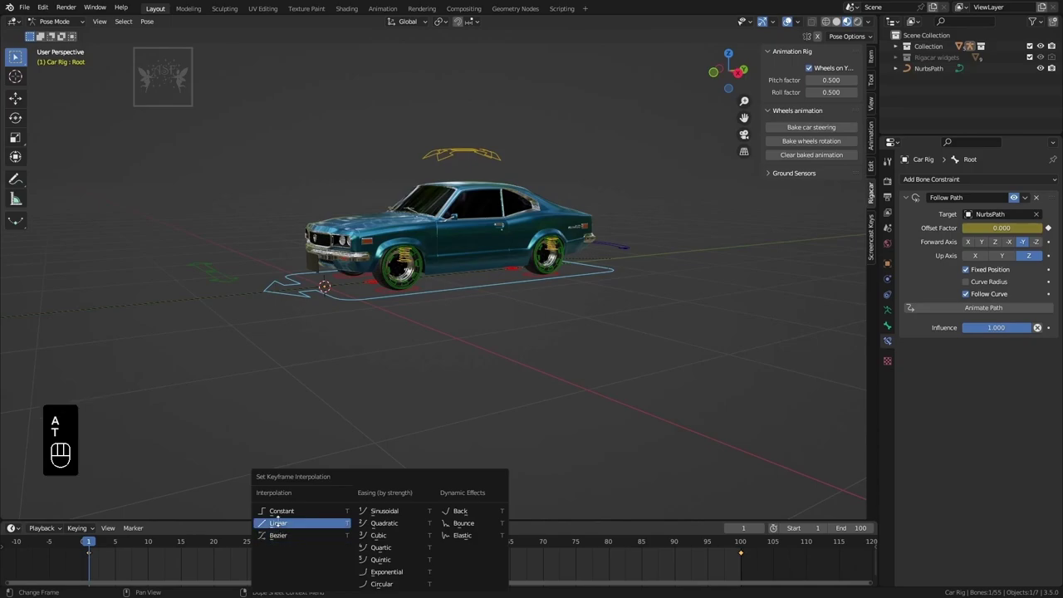
click(277, 523)
Step: Play the car animation from the start to check the constant speed, and rewind to frame 1
click(417, 531)
click(450, 528)
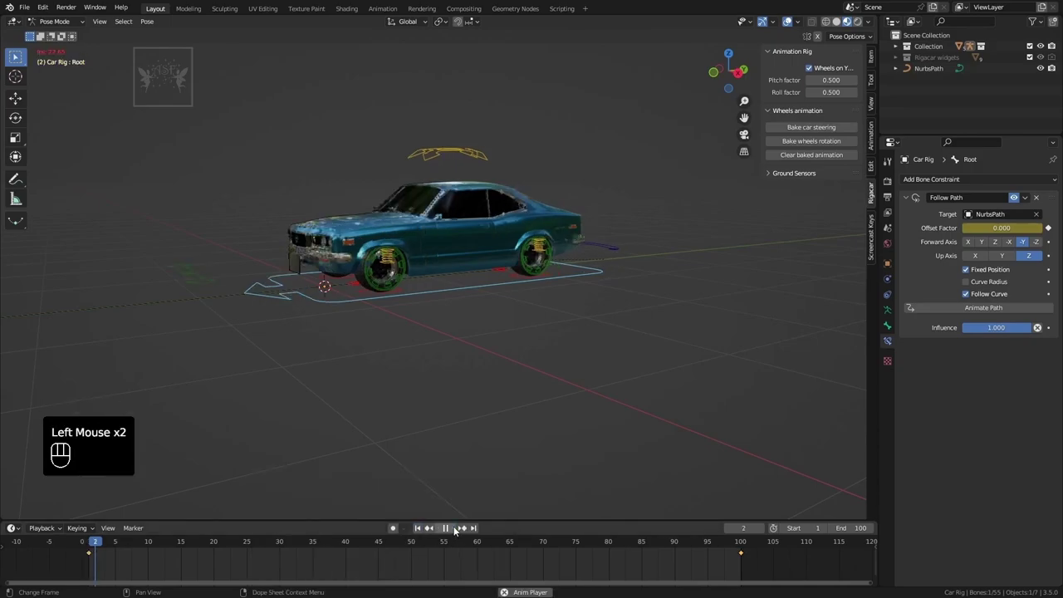
click(444, 528)
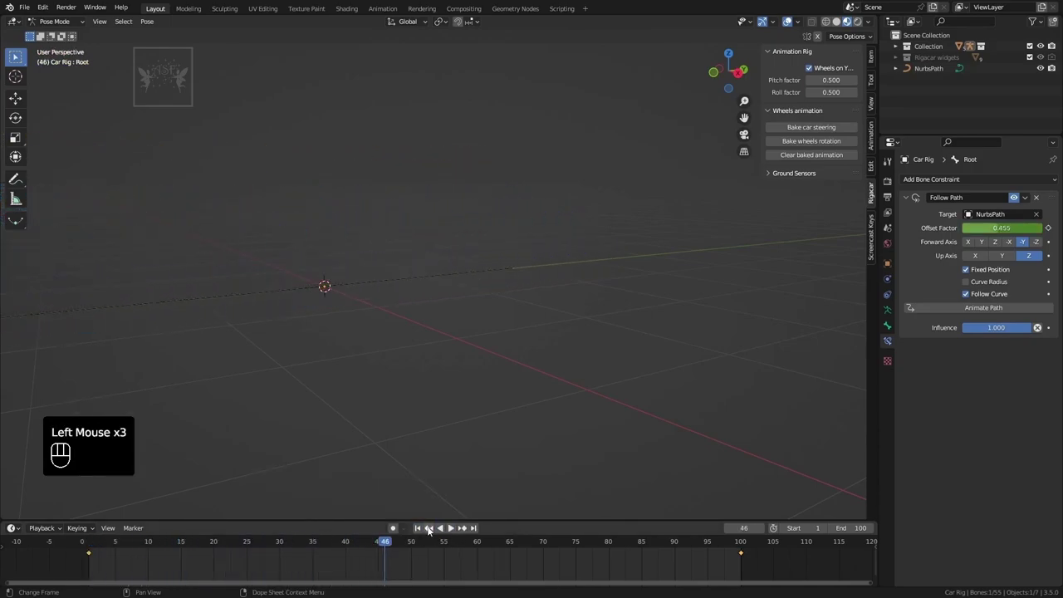
click(421, 532)
Step: Extend the scene's end frame to 200 and move the last Offset Factor keyframe to frame 150
scroll(607, 551, down, 4)
middle_drag(607, 551, 486, 572)
key(space)
scroll(487, 572, up, 2)
drag(776, 568, 621, 570)
Step: Play the slower animation to watch the car follow the curved path, and rewind to frame 1
key(space)
scroll(328, 382, down, 2)
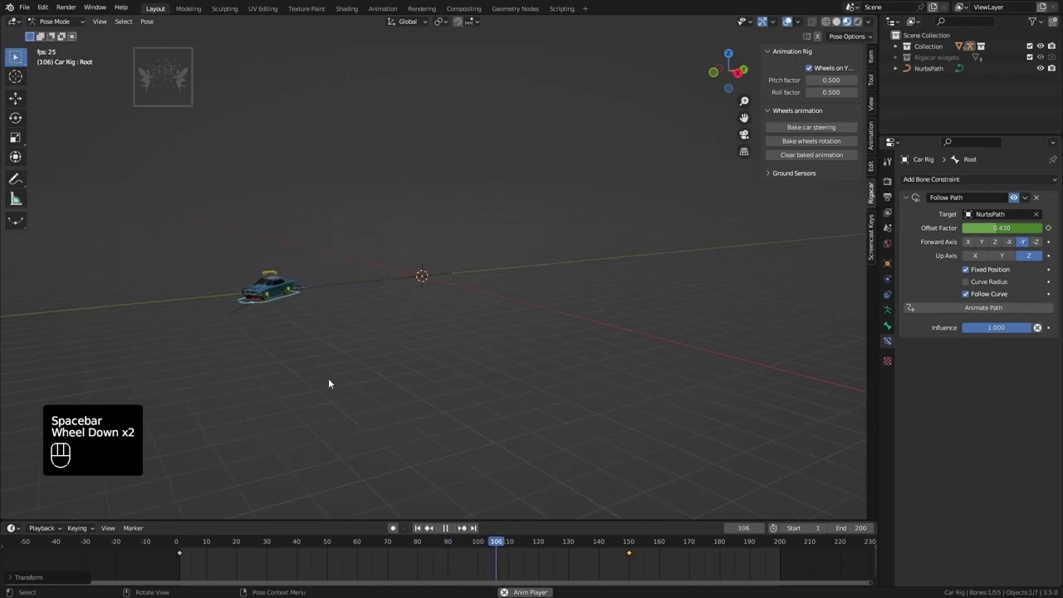
key(space)
click(418, 528)
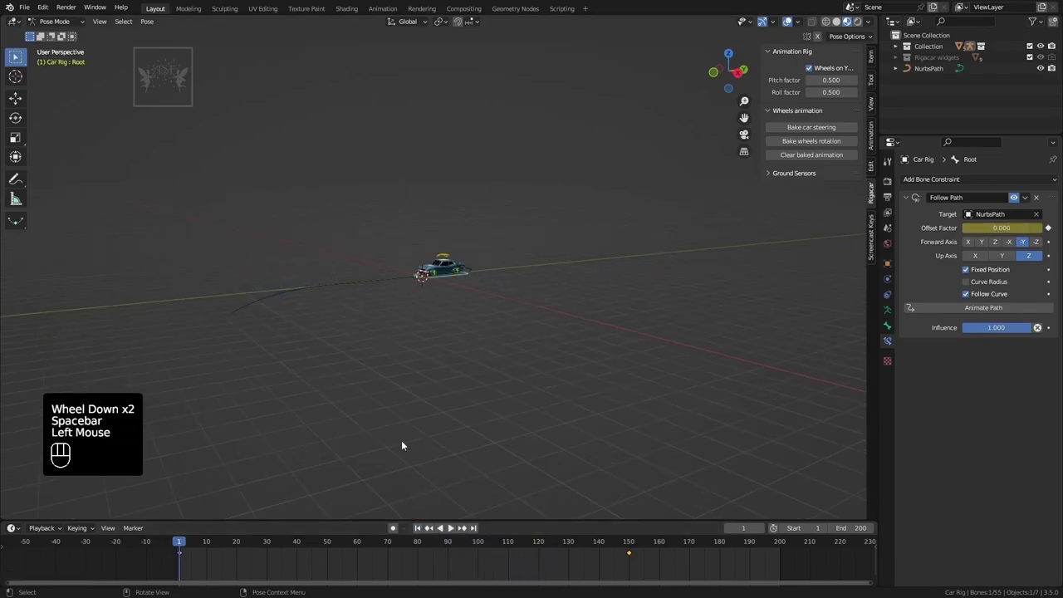
Step: With the Root bone selected, bake the wheels rotation from frame 1 to 150 with a keyframe tolerance of 0.01
scroll(363, 367, up, 2)
scroll(373, 369, up, 3)
middle_drag(392, 373, 591, 361)
key(n)
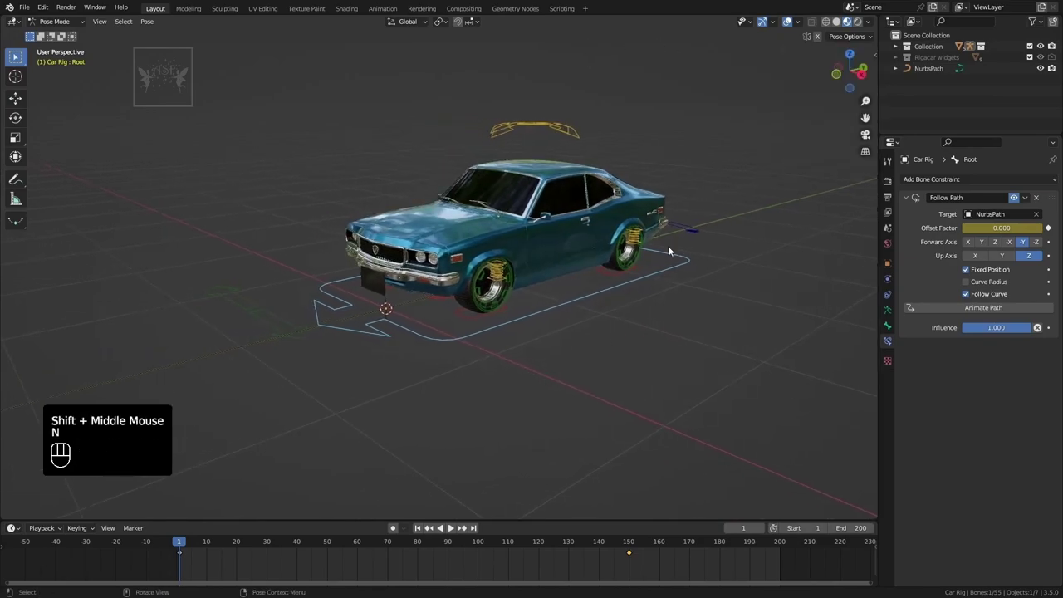
click(657, 335)
scroll(472, 357, down, 1)
click(504, 316)
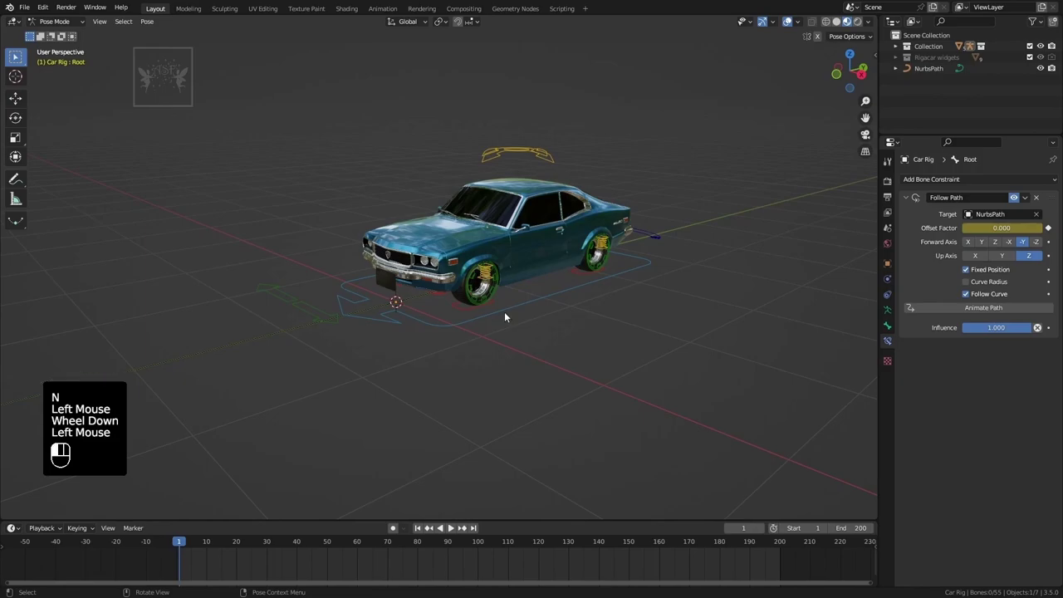
key(n)
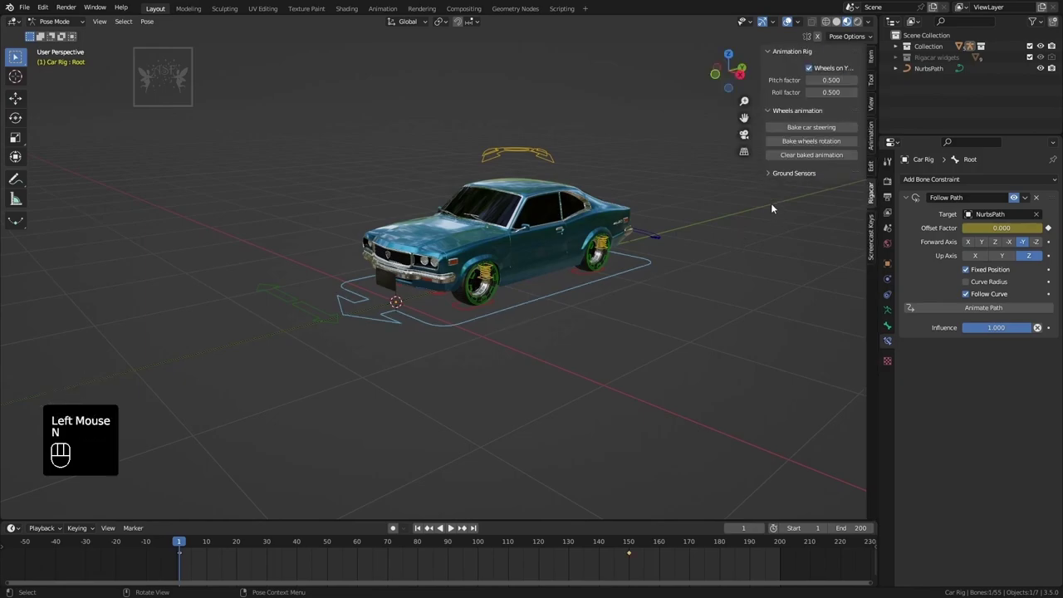
click(791, 141)
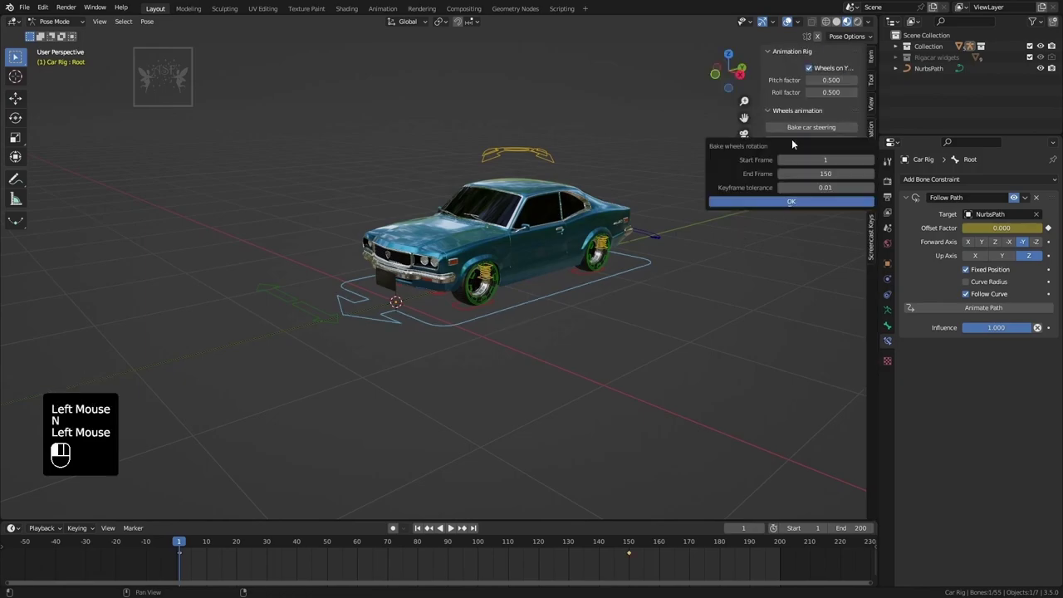
click(785, 202)
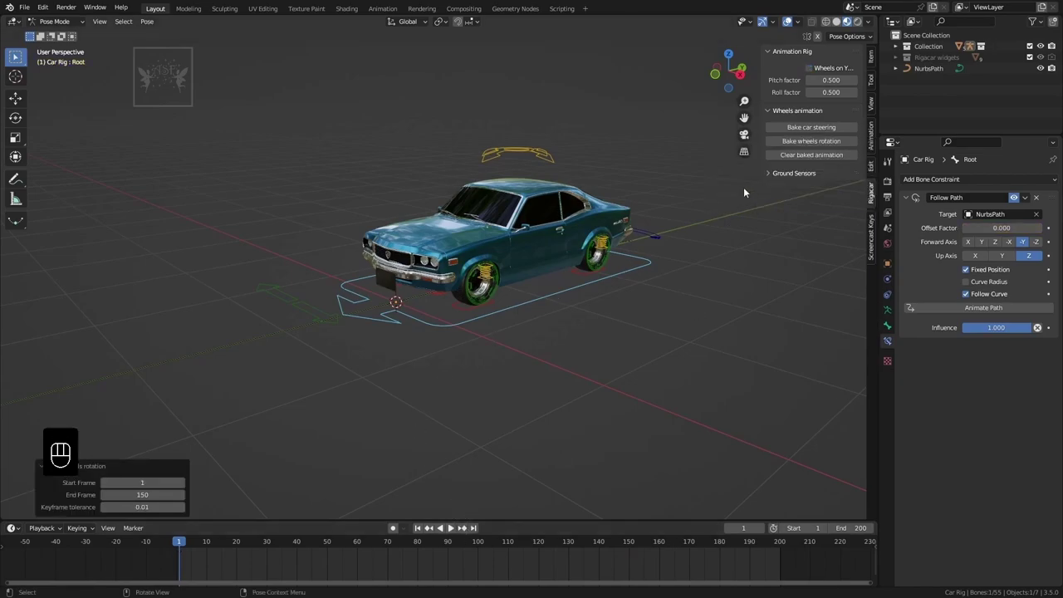
Step: Bake the car steering from frame 1 to 150 with a rotation factor of 1.00 and keyframe tolerance of 0.01
click(771, 128)
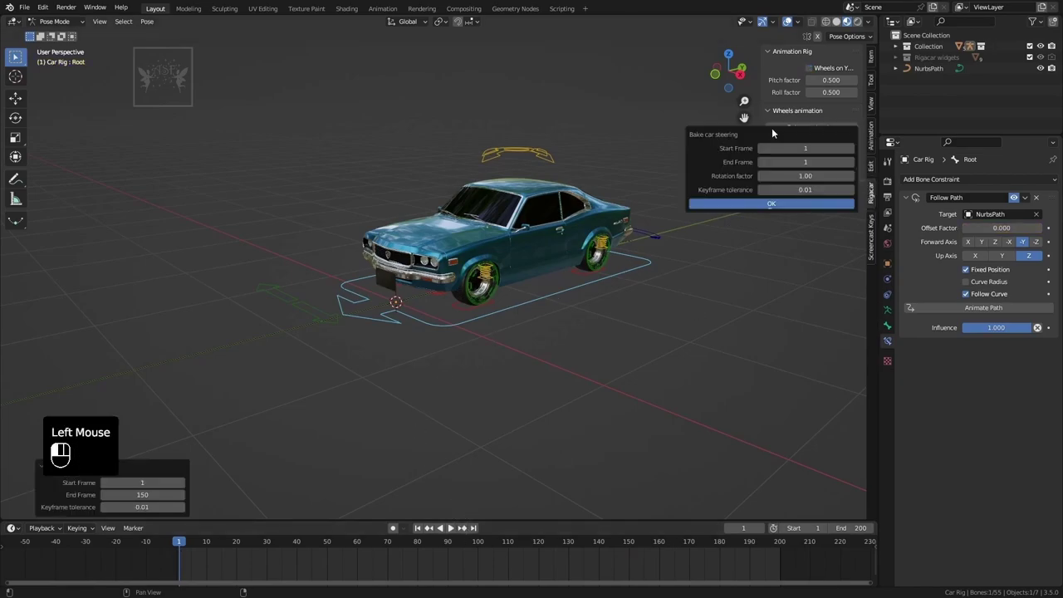
click(766, 204)
click(179, 483)
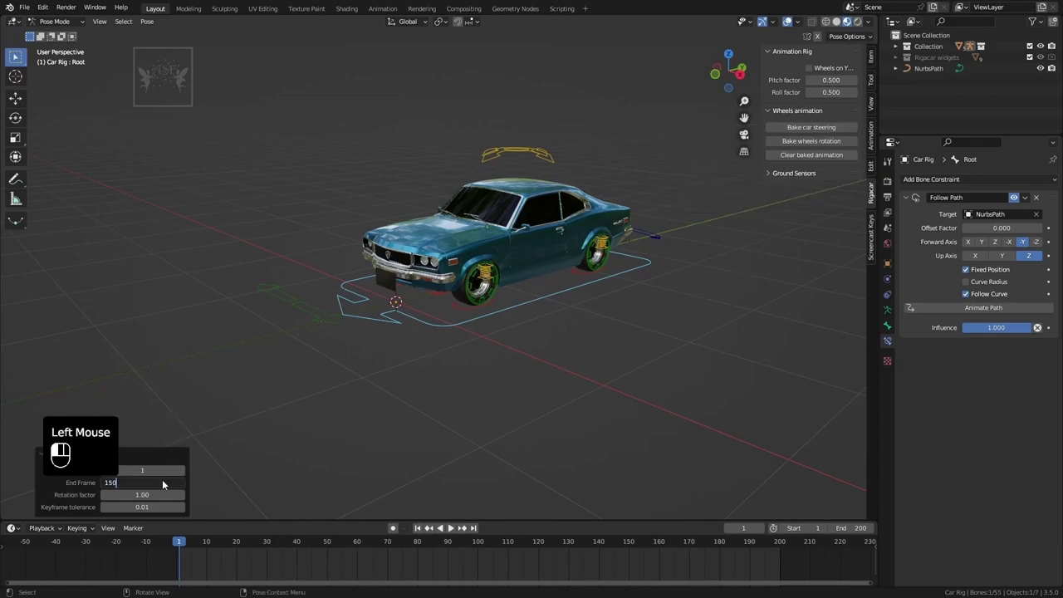
key(Return)
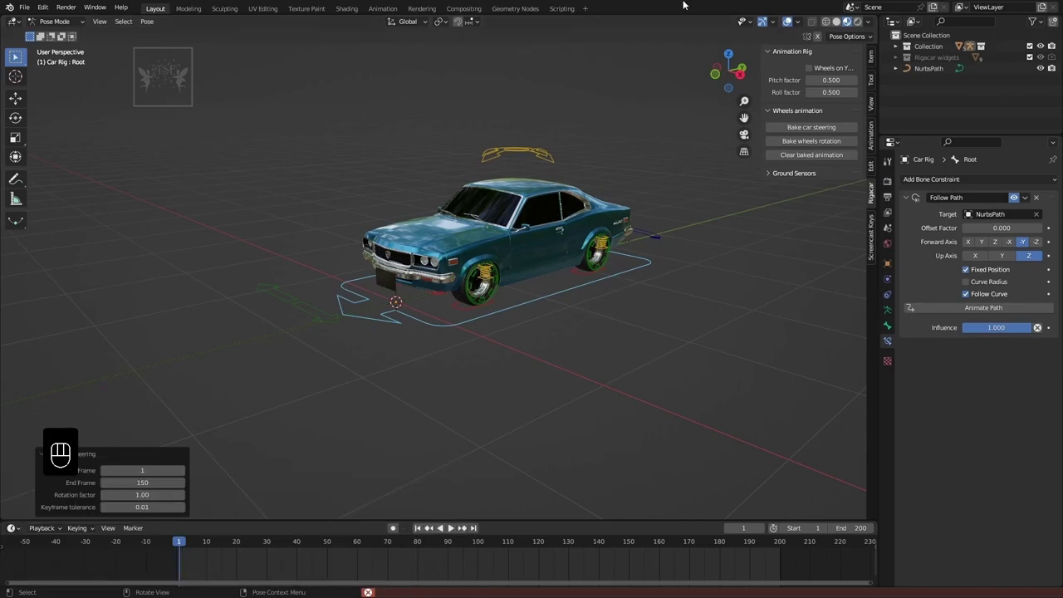
Step: Undo the car steering and wheels rotation bakes, back to the unbaked path animation
click(180, 469)
key(ctrl+z)
key(ctrl+z)
key(ctrl+z)
key(ctrl+z)
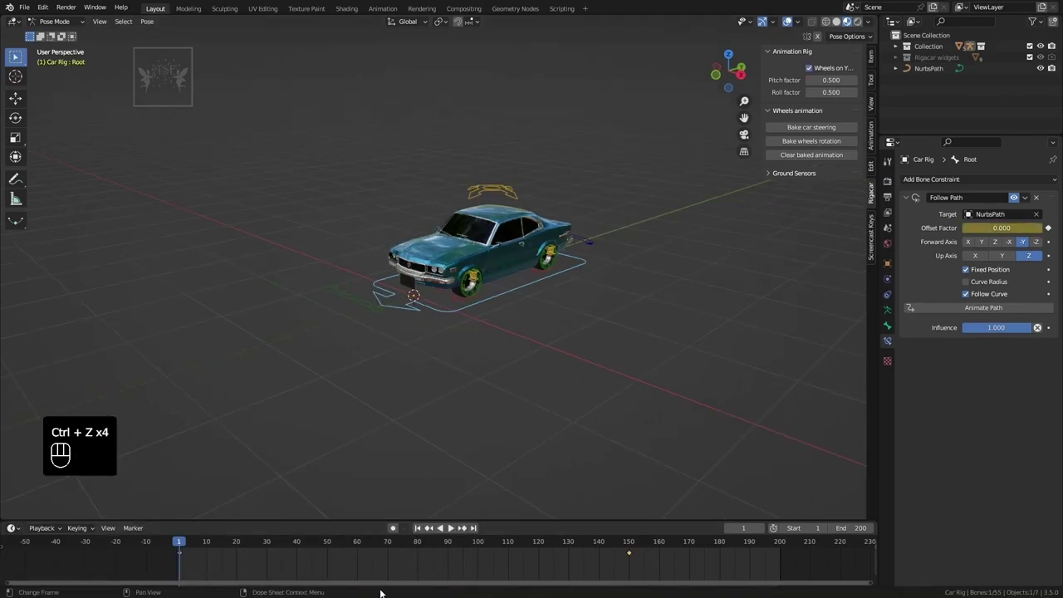
Step: Select the Steering bone and insert a single keyframe on its X location of 0 m at frame 1
drag(393, 553, 178, 573)
scroll(533, 136, down, 4)
click(533, 135)
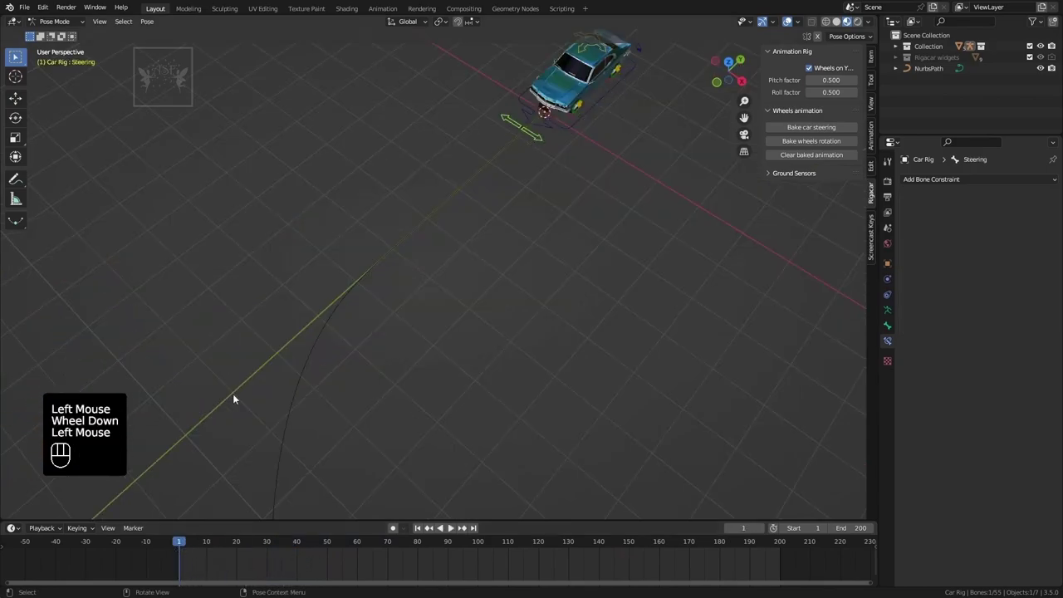
click(871, 56)
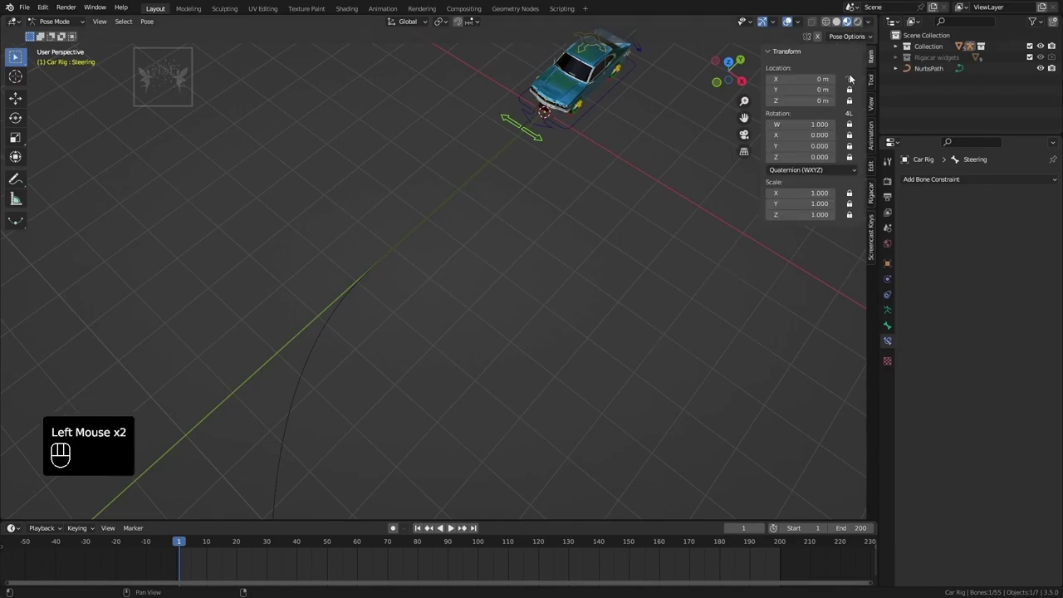
key(i)
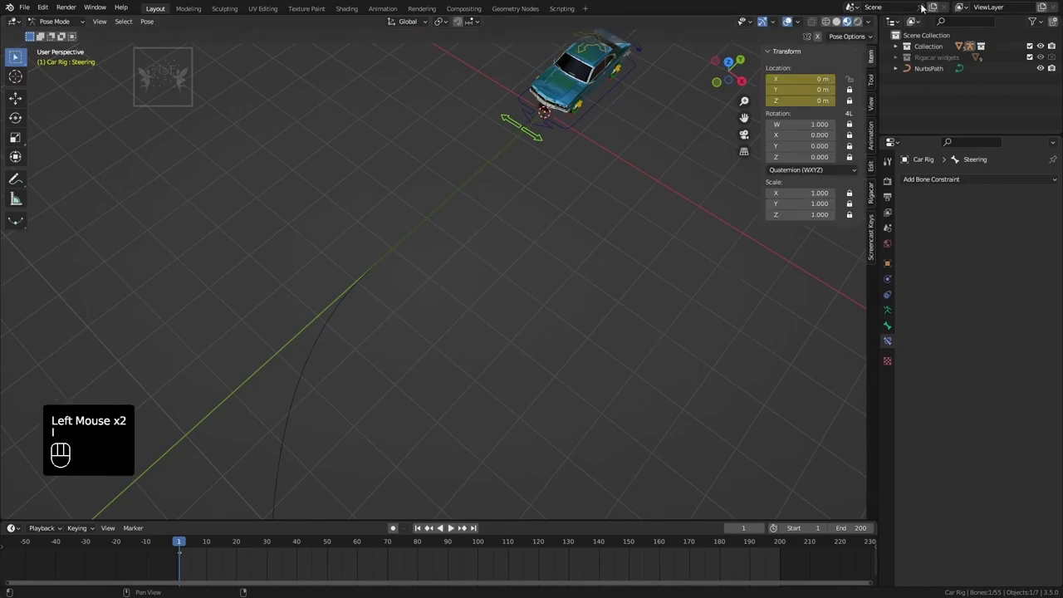
key(ctrl+z)
right_click(794, 78)
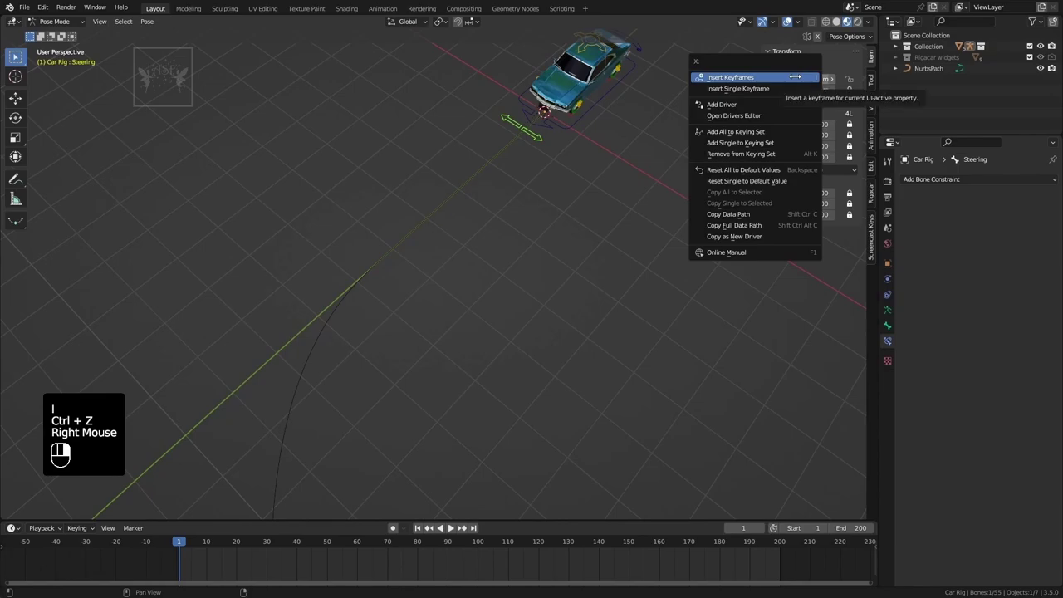
click(771, 88)
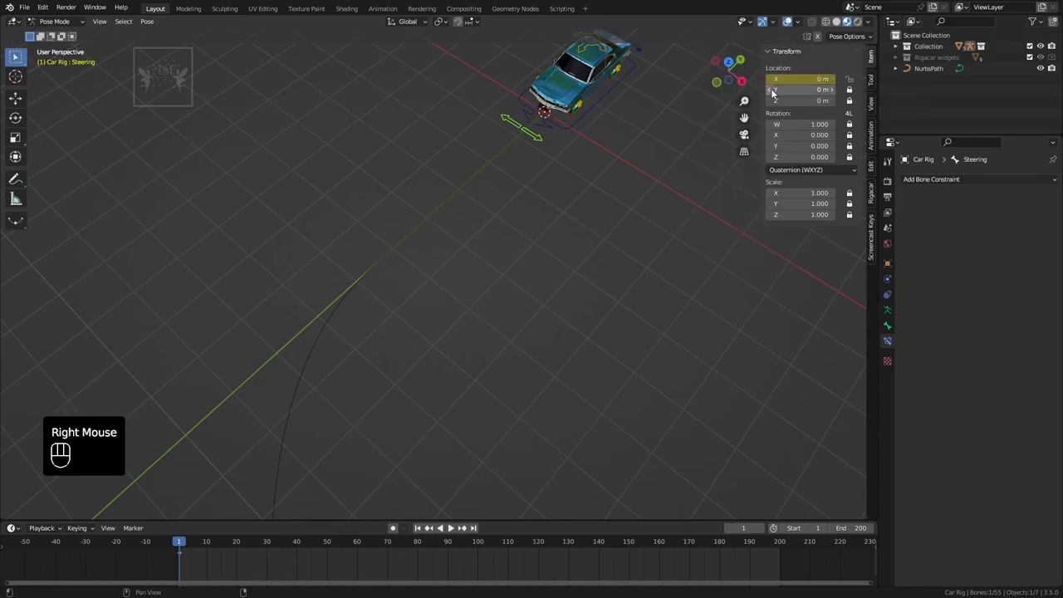
Step: Keyframe the Steering bone's X location at frame 50, keeping it at 0 m where the path starts to curve
drag(181, 544, 326, 561)
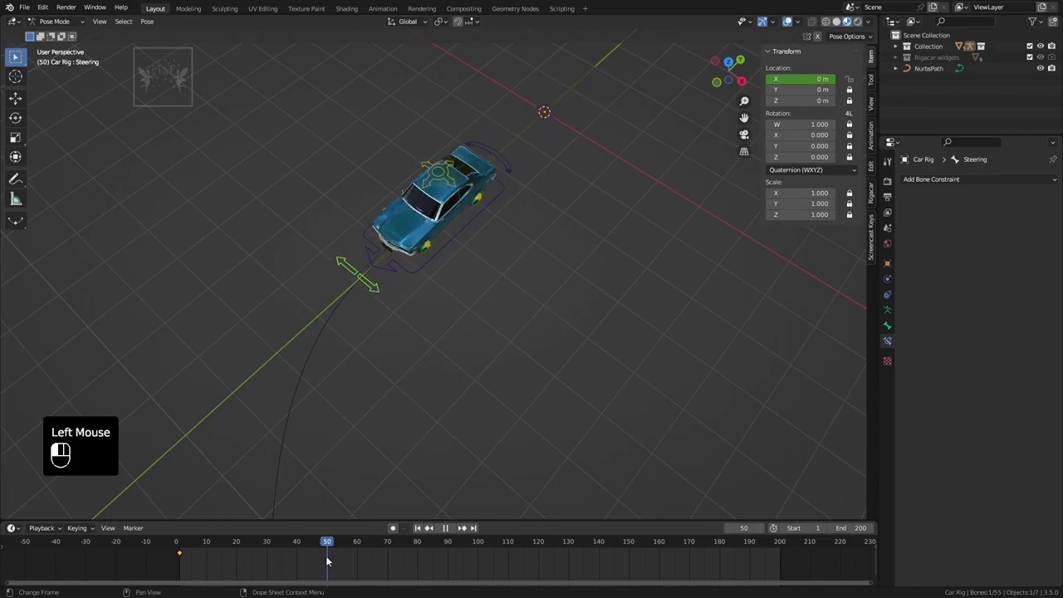
scroll(440, 322, up, 3)
key(KP_7)
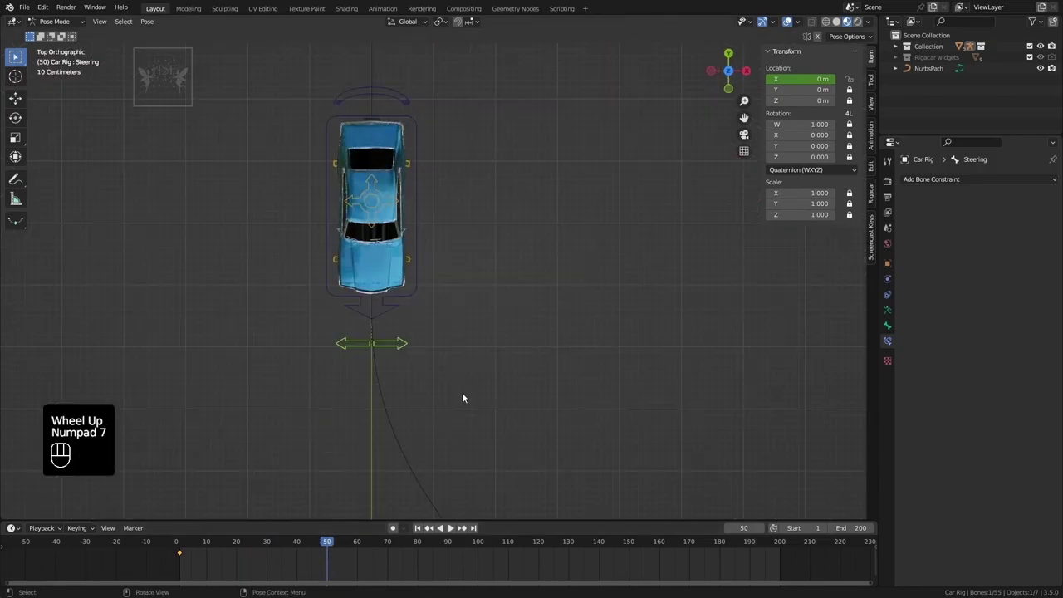
scroll(463, 397, up, 1)
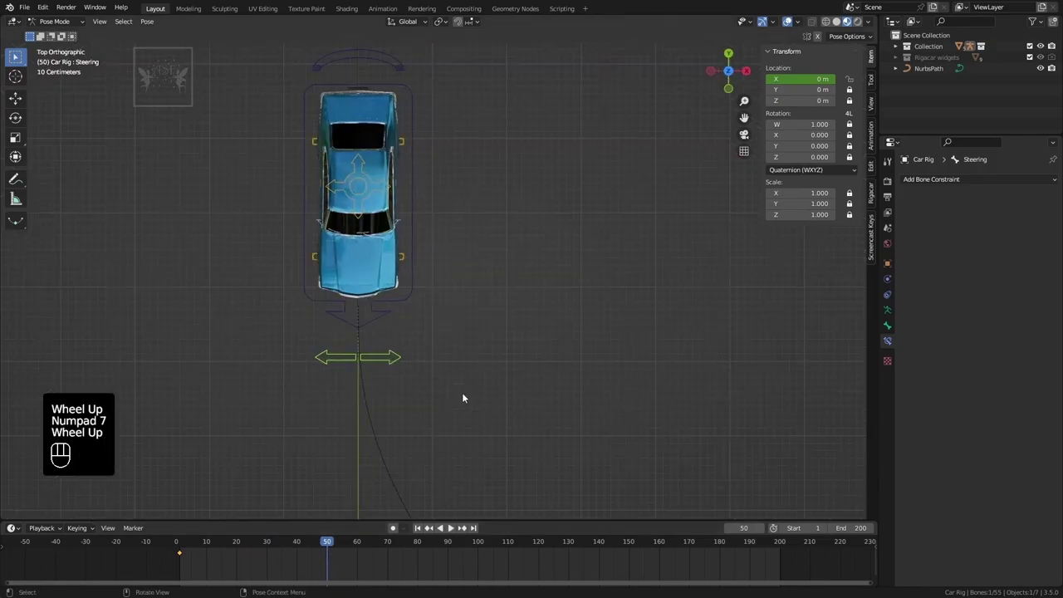
right_click(785, 80)
click(785, 82)
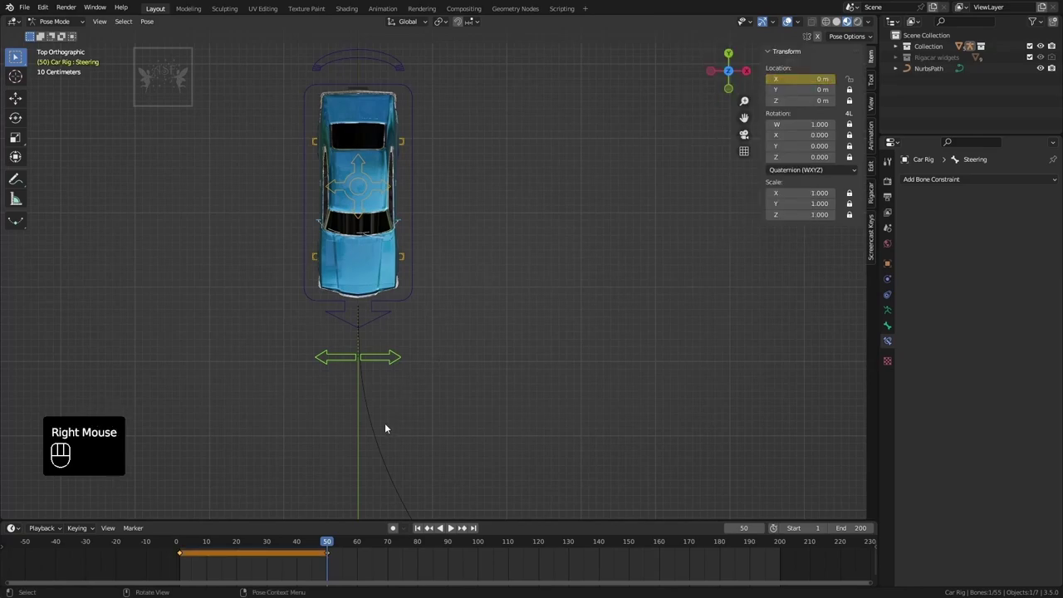
Step: At frame 60, move the Steering bone to an X location of about -0.115 m and insert a single keyframe
drag(335, 544, 358, 544)
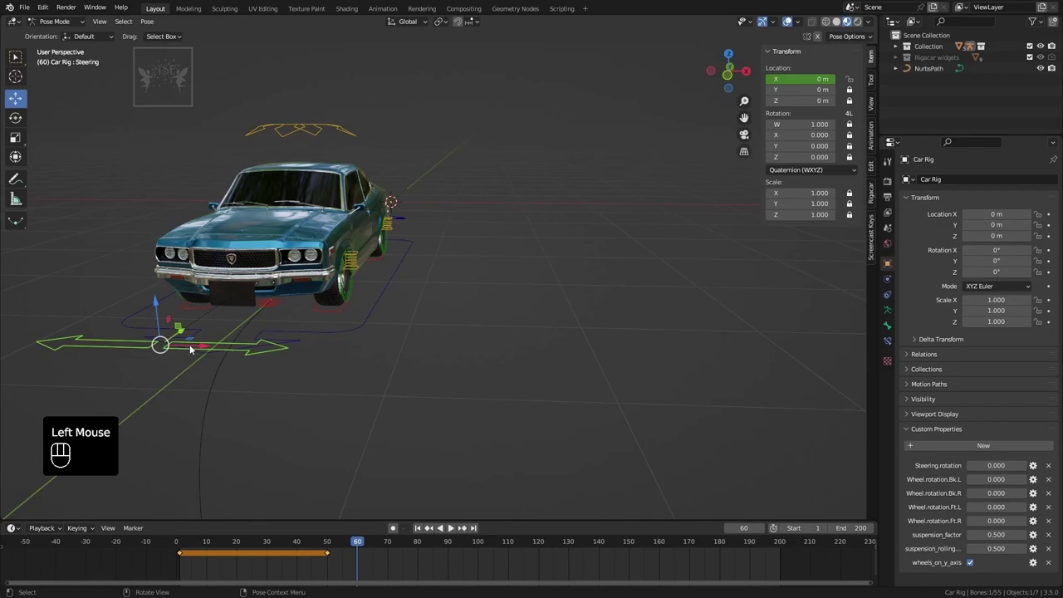
drag(205, 351, 231, 347)
right_click(807, 77)
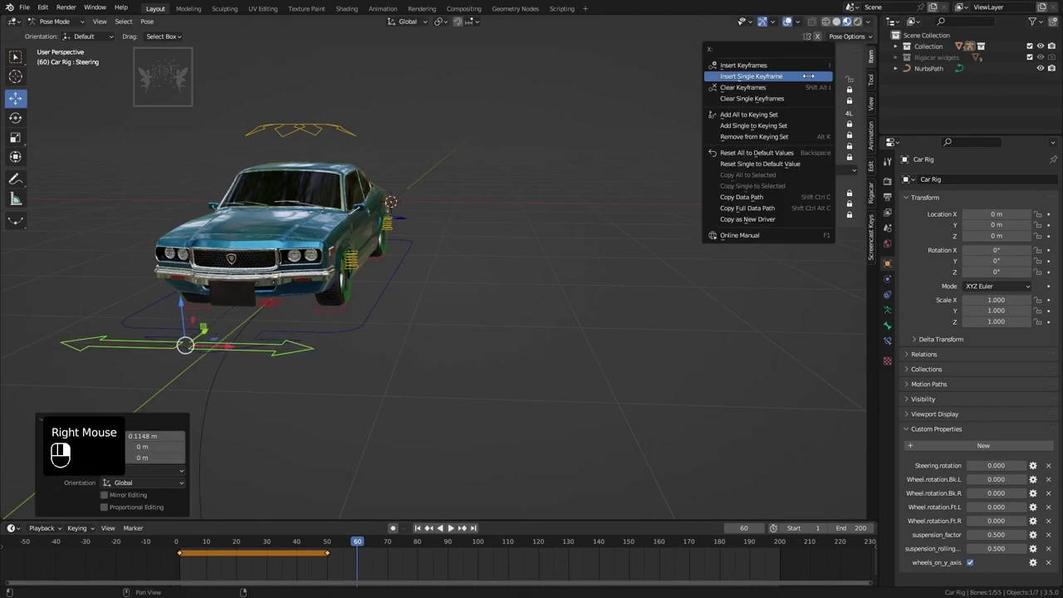
click(807, 75)
Step: At frame 70, shift the Steering bone further into the curve to about -0.238 m in X and keyframe that location
scroll(381, 334, down, 2)
middle_drag(381, 334, 364, 421)
scroll(364, 421, down, 1)
key(KP_7)
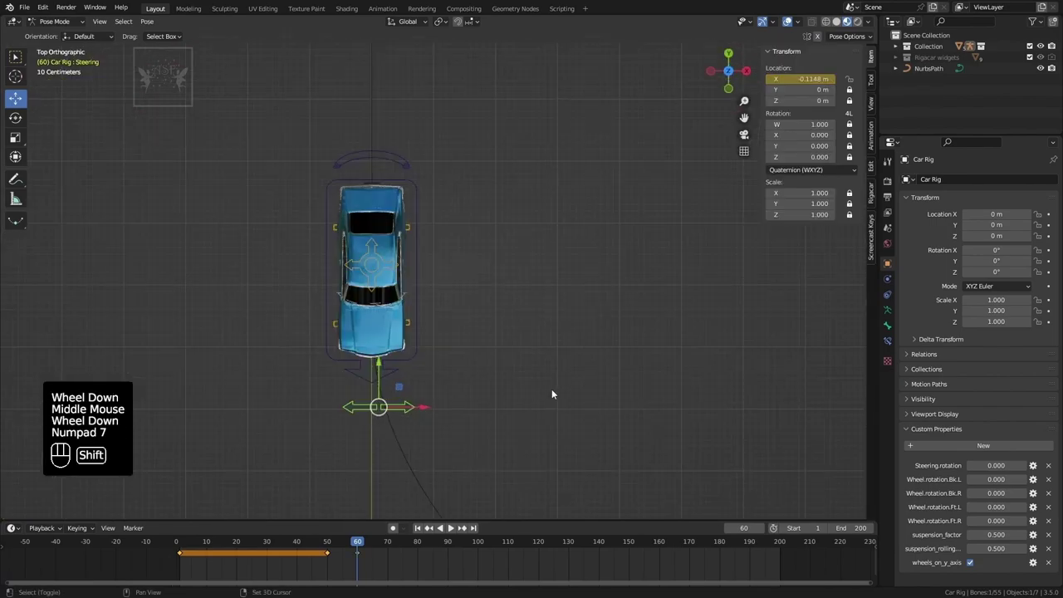
shift+middle_drag(554, 391, 518, 263)
scroll(440, 440, up, 1)
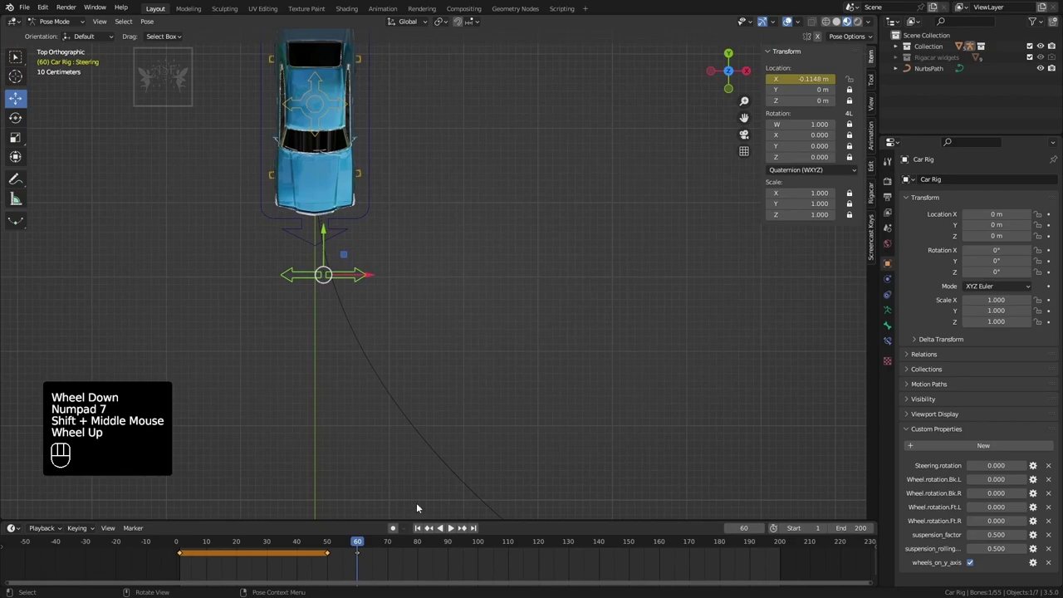
click(365, 544)
drag(365, 544, 387, 550)
scroll(472, 379, up, 2)
middle_drag(471, 379, 453, 297)
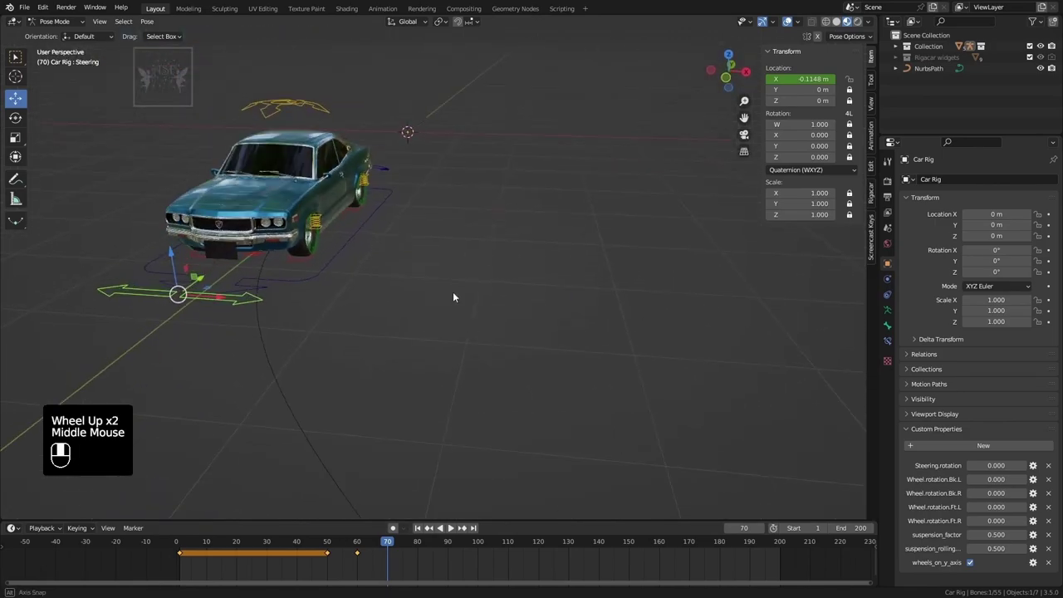
drag(205, 298, 240, 297)
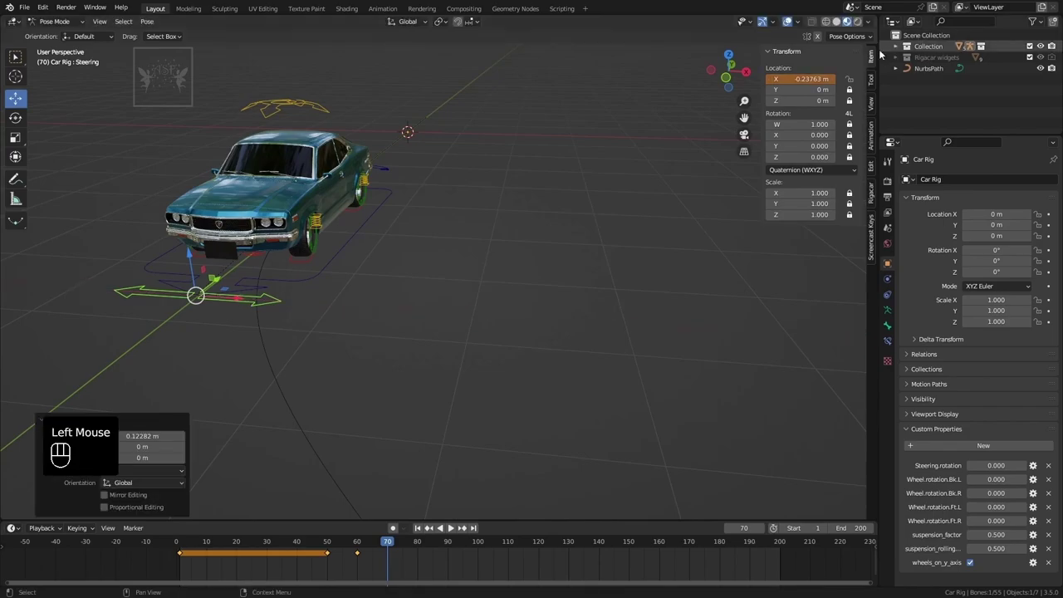
right_drag(816, 79, 816, 77)
Step: At frame 80, move the Steering bone to an X location of about -0.367 m and insert a single keyframe
scroll(436, 313, down, 1)
key(KP_7)
scroll(426, 418, down, 1)
scroll(426, 419, down, 1)
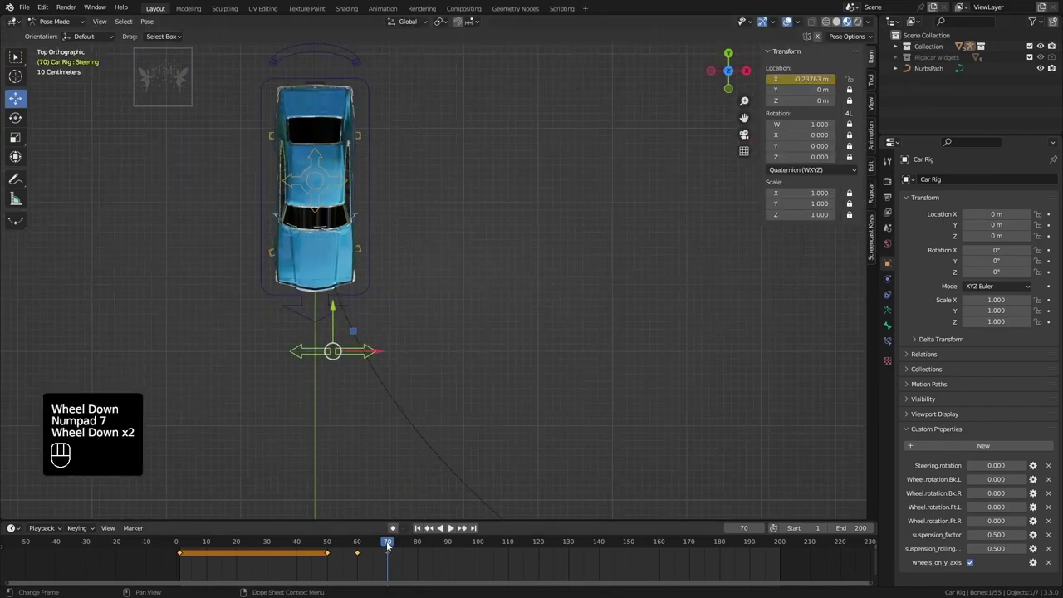
click(450, 527)
drag(415, 544, 417, 545)
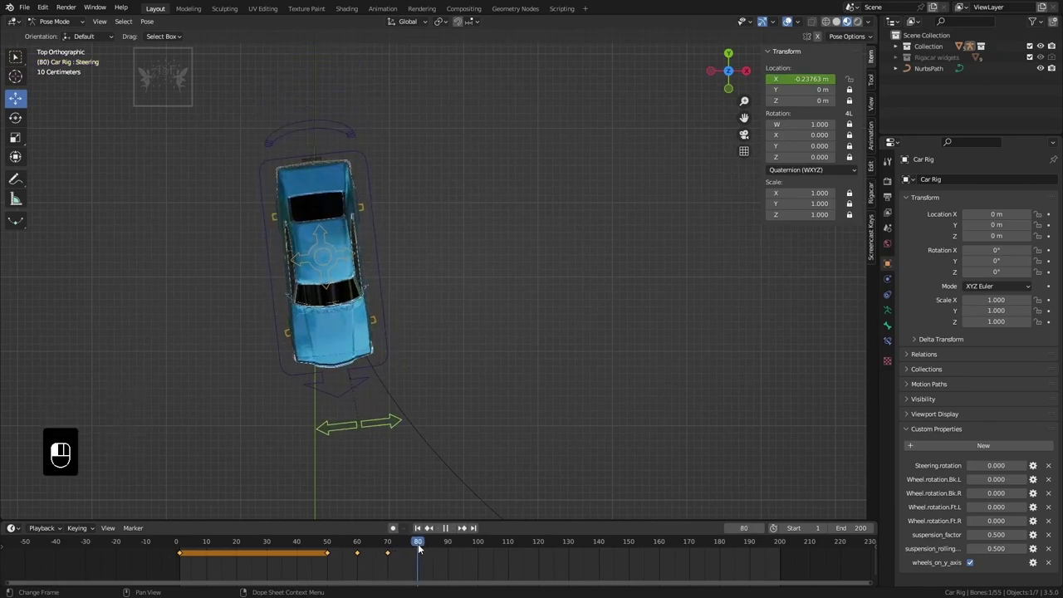
scroll(562, 344, up, 5)
middle_drag(562, 344, 562, 263)
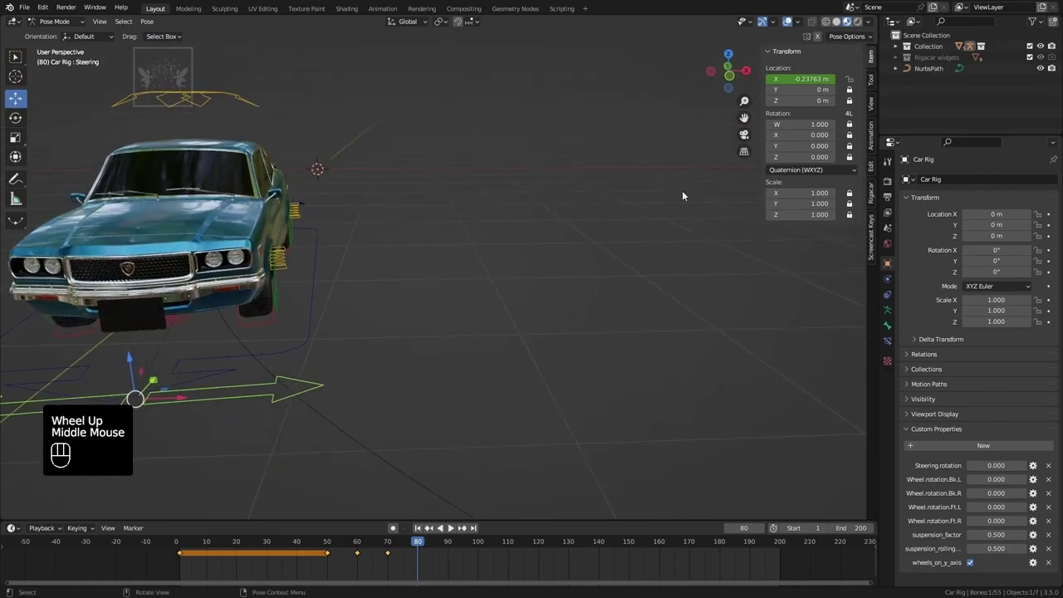
drag(814, 79, 785, 80)
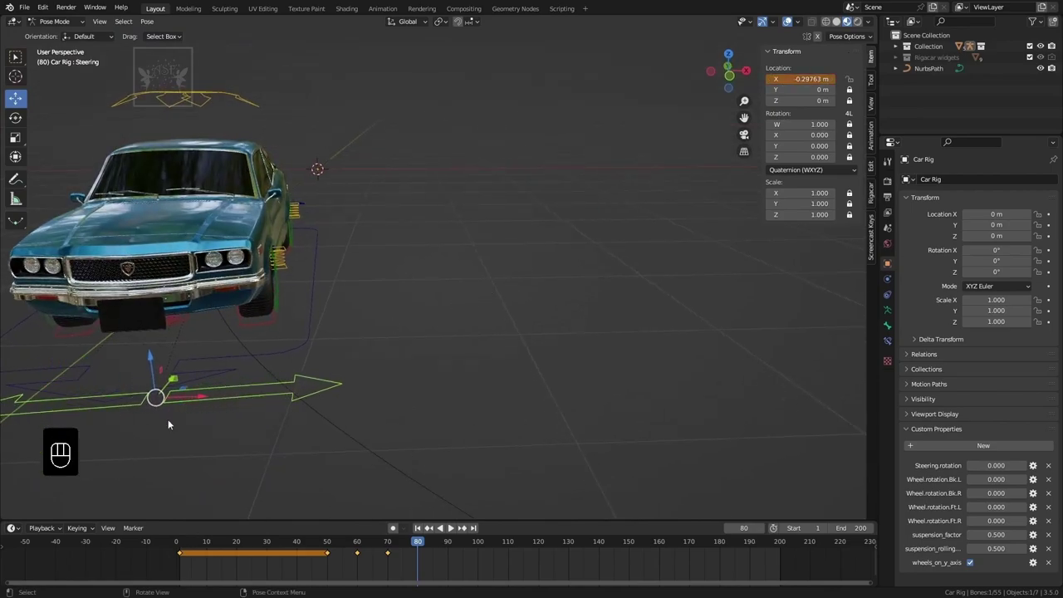
drag(200, 398, 228, 398)
right_click(809, 80)
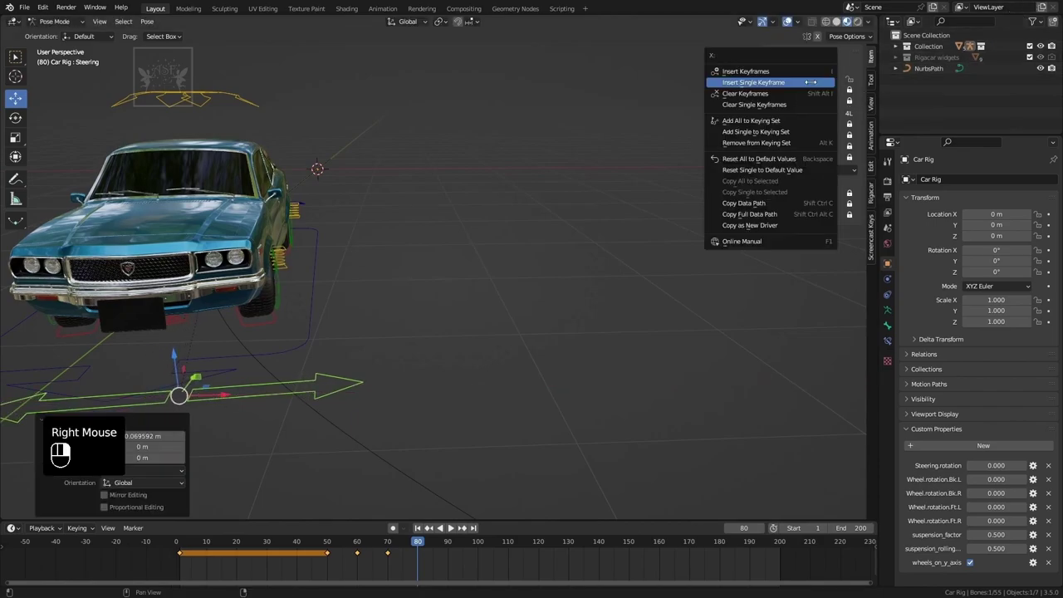
click(809, 82)
Step: Insert a single keyframe at frame 110 that holds the Steering bone's X location at -0.3668 m
scroll(574, 228, down, 2)
middle_drag(595, 282, 550, 302)
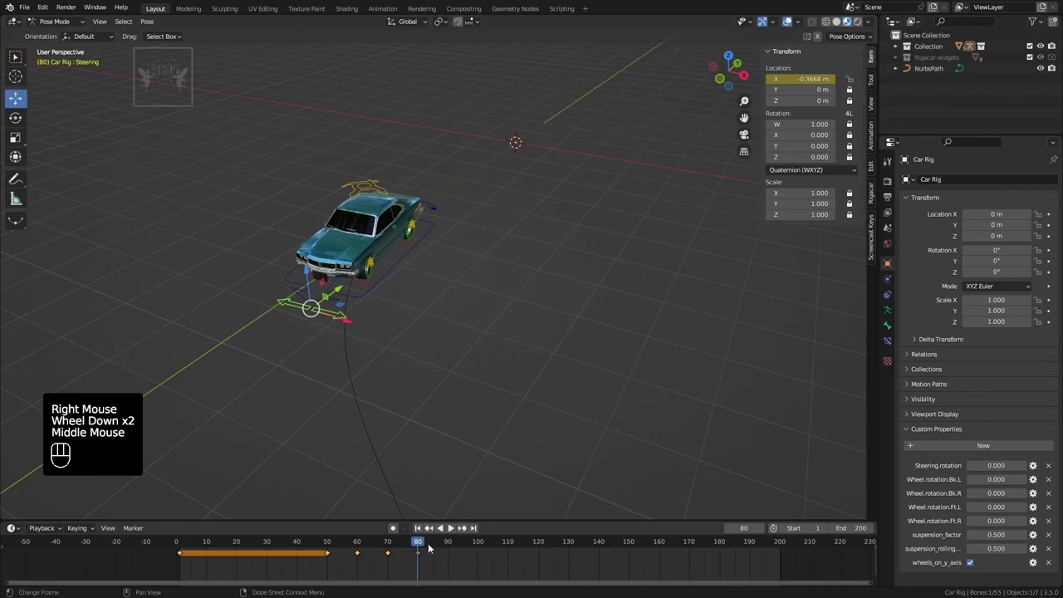
drag(422, 551, 509, 536)
right_click(810, 78)
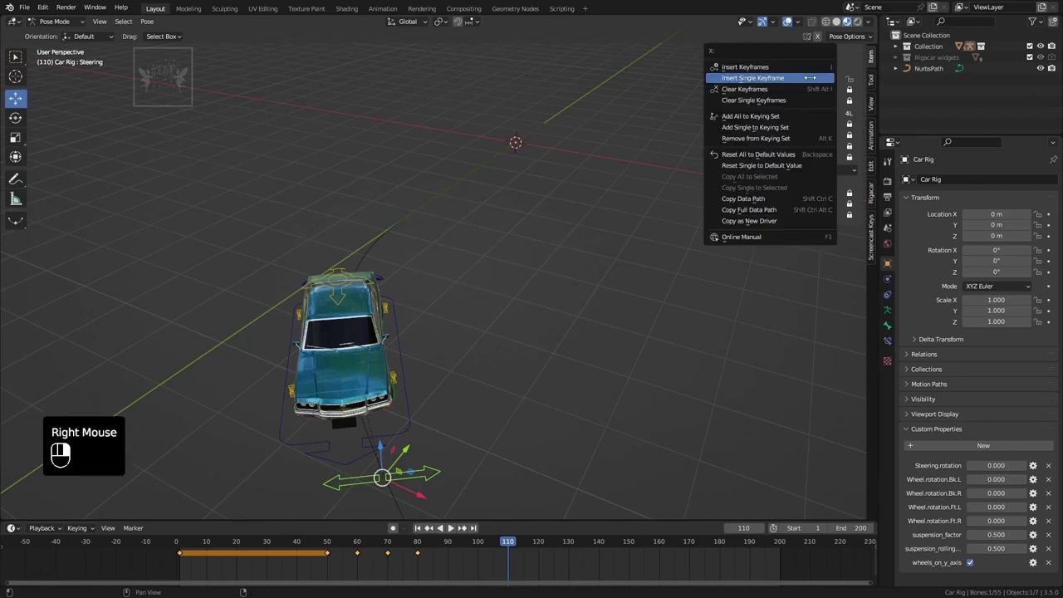
click(809, 78)
Step: Move the Steering bone's last keyframe from frame 110 to frame 105
scroll(479, 321, down, 3)
middle_drag(480, 320, 477, 456)
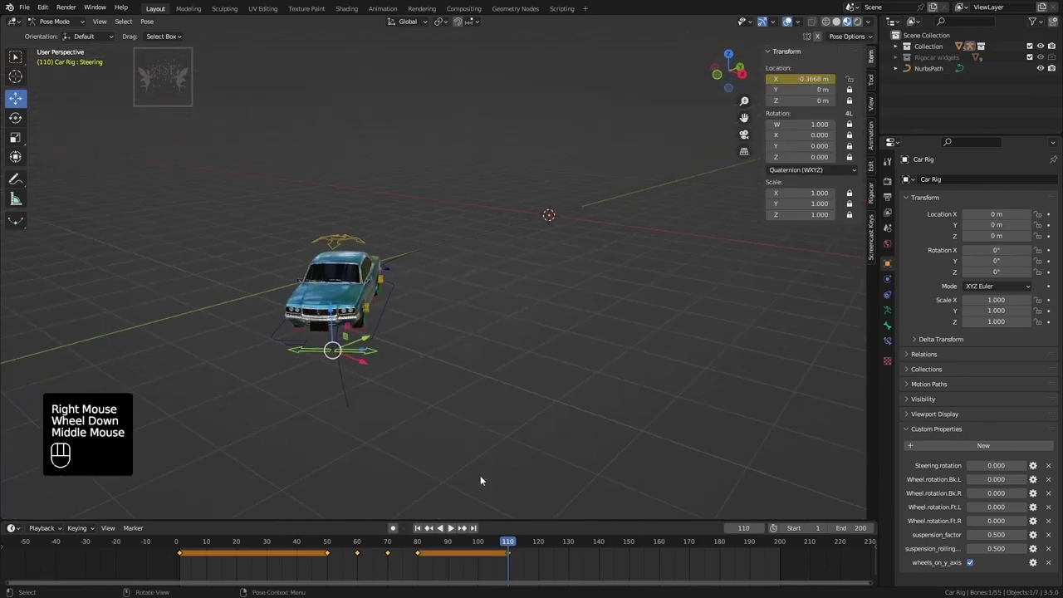
mouse_move(509, 549)
mouse_down()
mouse_move(531, 544)
mouse_move(493, 553)
mouse_move(494, 566)
mouse_move(492, 553)
mouse_up()
double_click(509, 555)
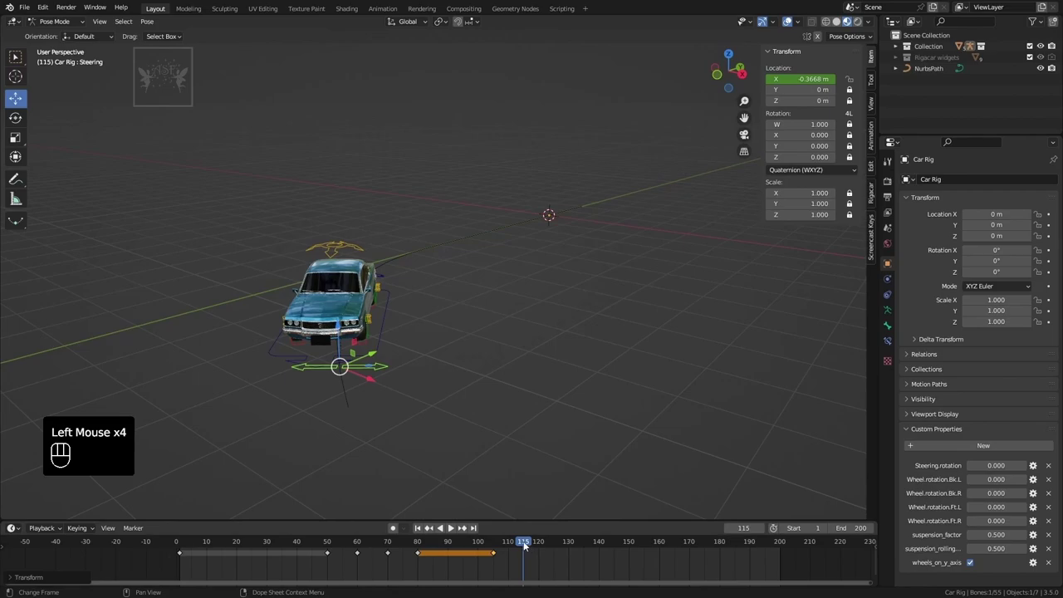
Step: At frame 110, set the Steering bone's X location to -0.1768 m and insert a single keyframe
click(511, 543)
scroll(441, 325, up, 2)
middle_drag(442, 325, 884, 5)
mouse_move(801, 79)
mouse_down()
mouse_move(781, 79)
mouse_move(839, 79)
mouse_move(815, 86)
mouse_up()
right_click(814, 81)
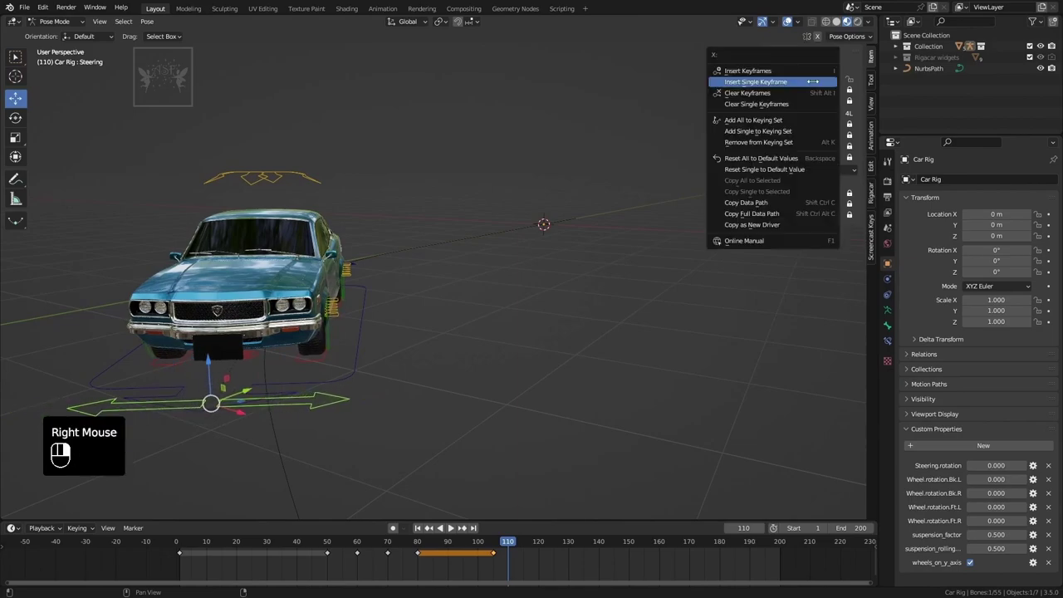
click(813, 81)
Step: At frame 120, set the Steering bone's X location to -0.1868 m and insert a single keyframe
drag(513, 540, 540, 542)
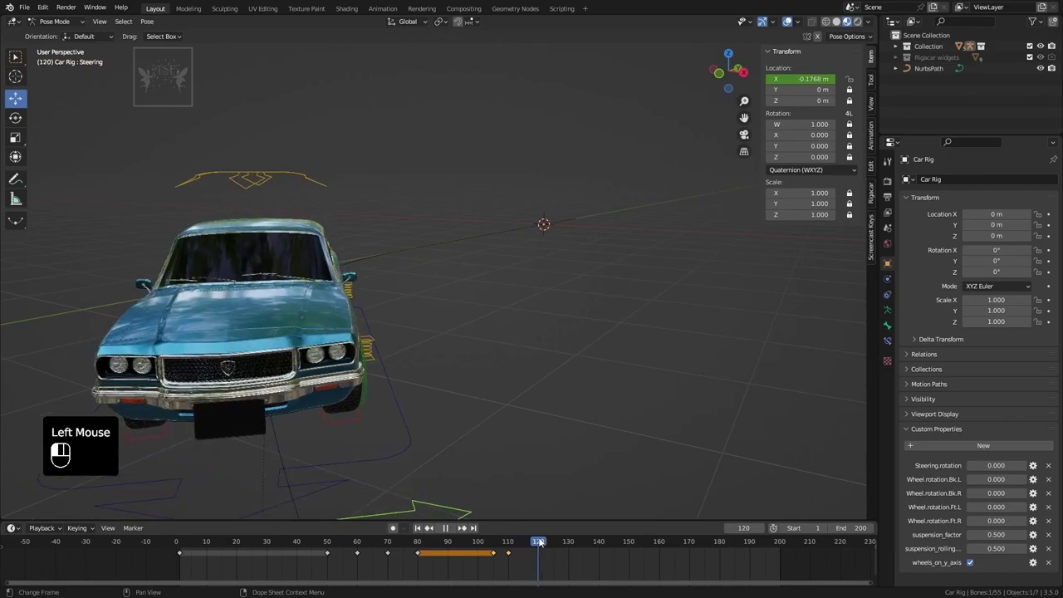
scroll(531, 362, down, 2)
middle_drag(529, 365, 477, 304)
scroll(497, 294, up, 1)
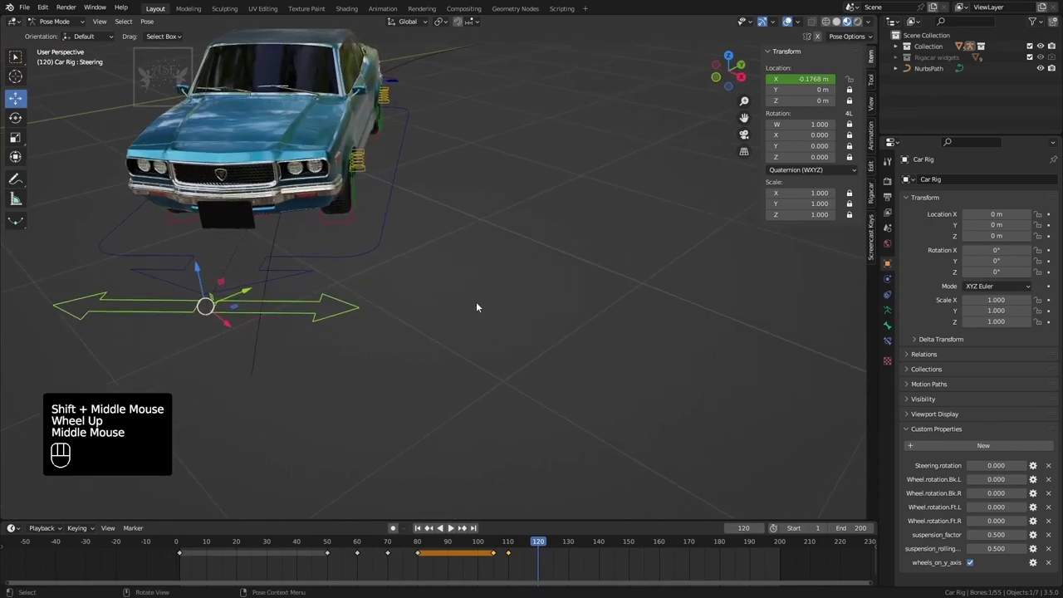
click(826, 79)
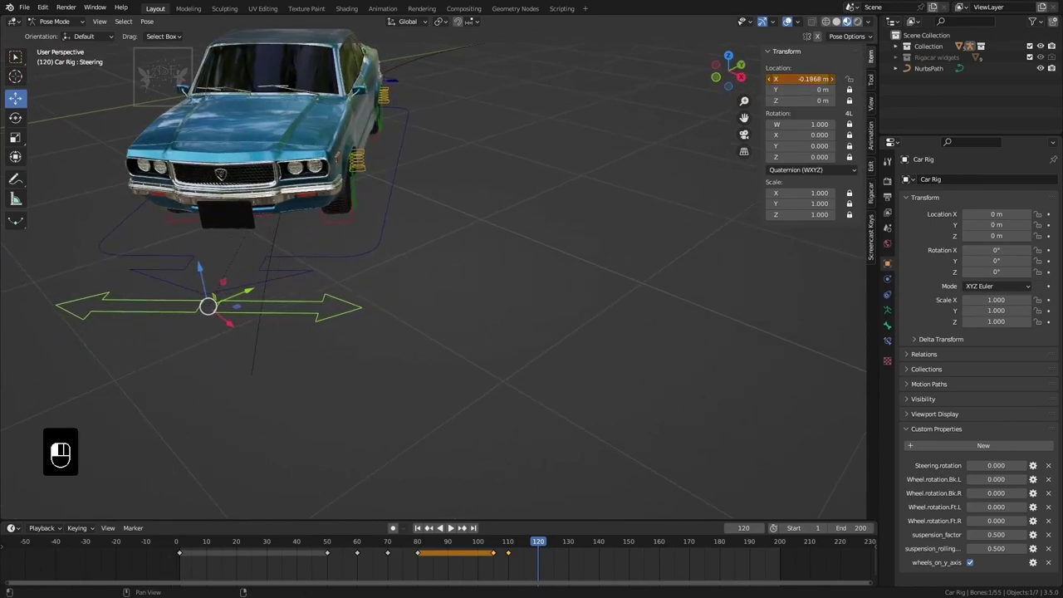
right_click(810, 78)
click(797, 74)
Step: At frame 130, return the Steering bone's X location to 0 m and insert a single keyframe
drag(547, 540, 568, 538)
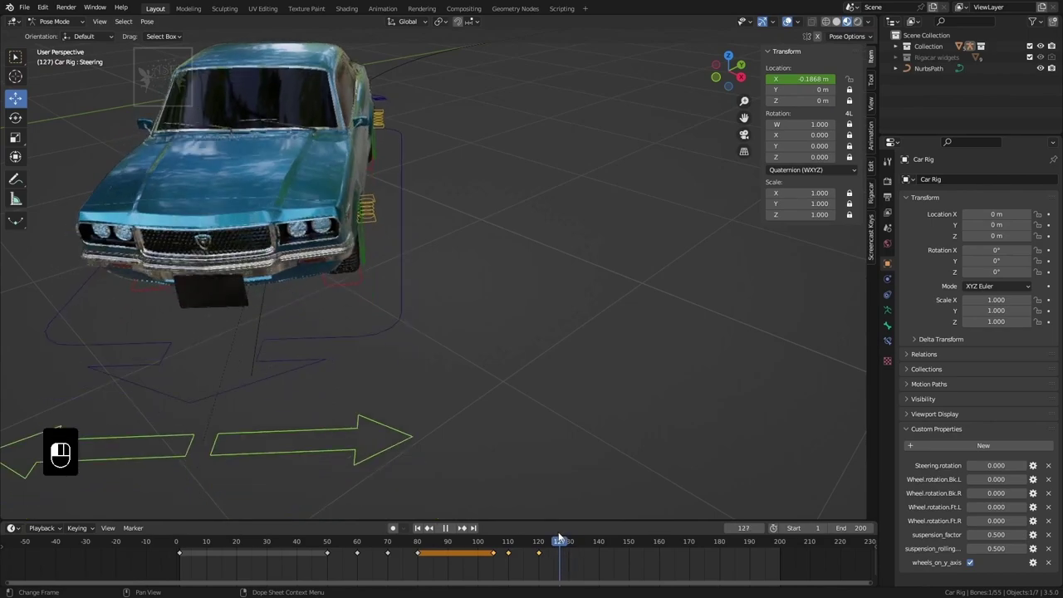
click(804, 78)
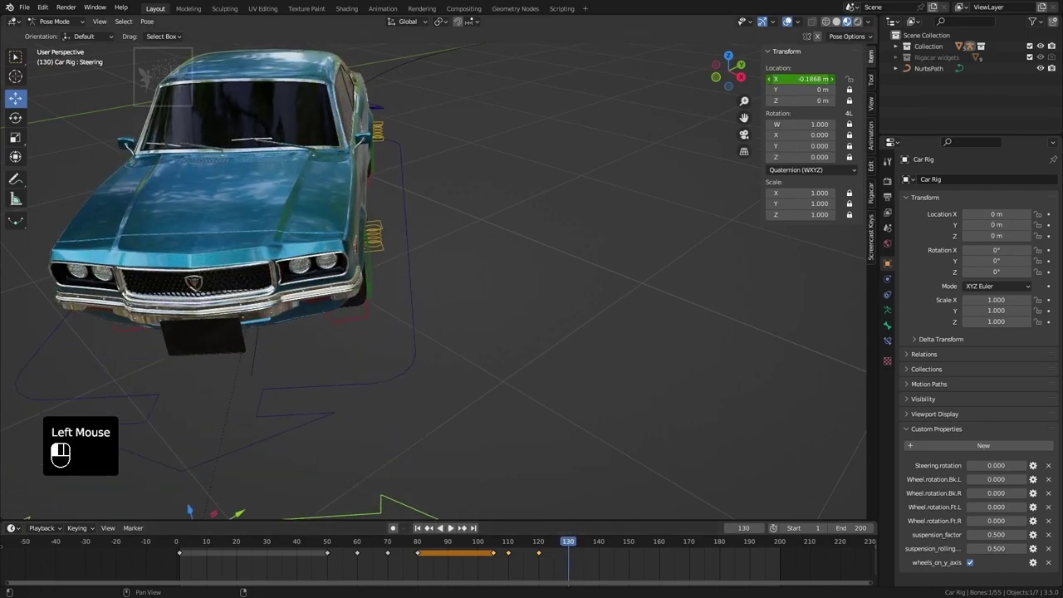
right_click(804, 78)
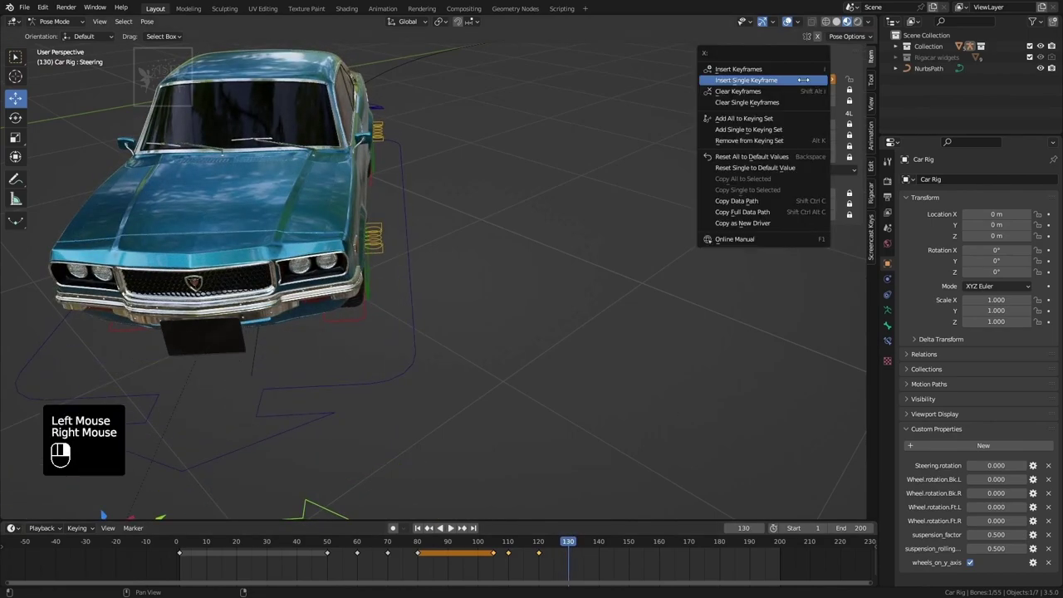
click(804, 79)
Step: Select all the steering keyframes, change their interpolation mode, and rewind to frame 1
scroll(450, 119, down, 3)
drag(598, 574, 146, 550)
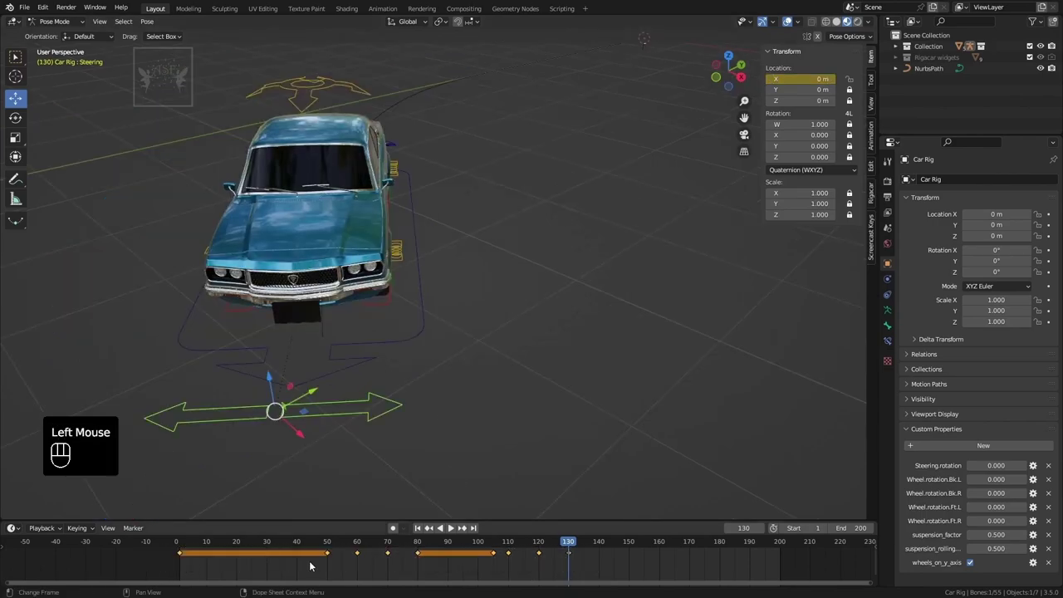
key(t)
click(268, 523)
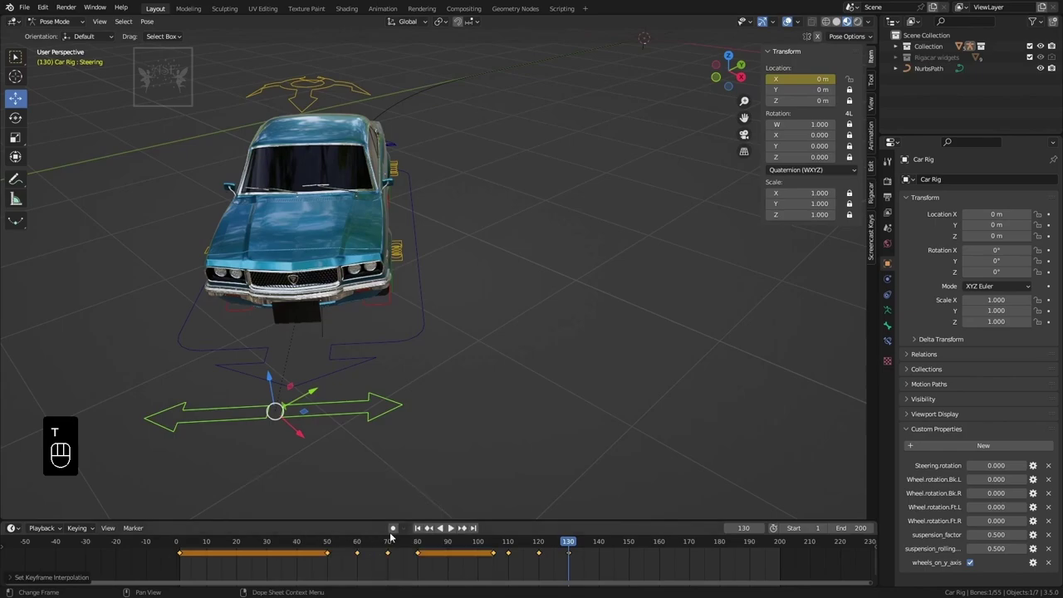
click(417, 528)
scroll(458, 210, down, 2)
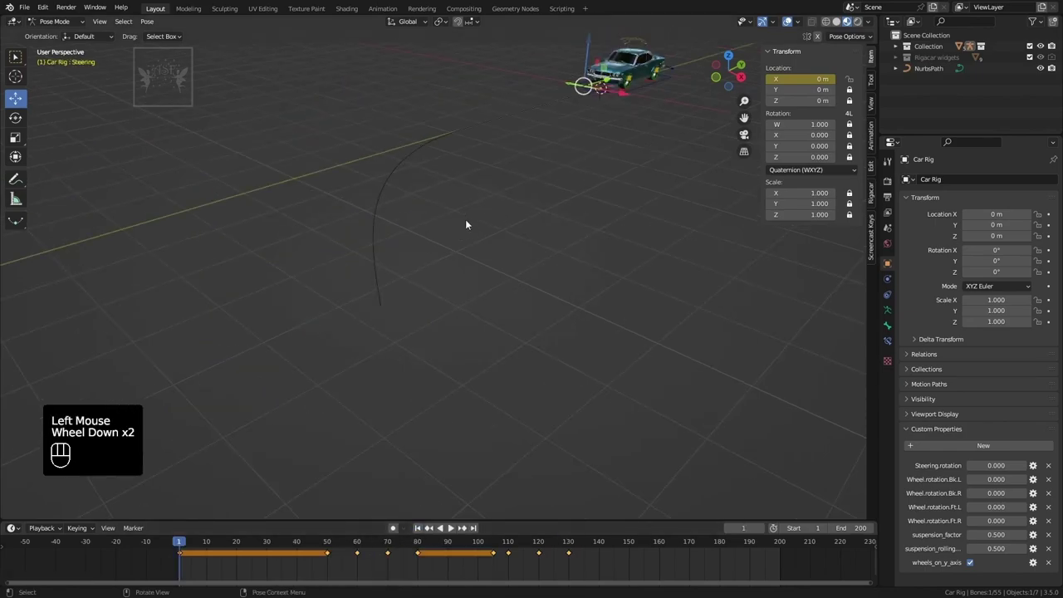
Step: Play the animation from frame 1 and check how the front wheels follow the curved path
middle_drag(460, 221, 503, 244)
scroll(503, 241, up, 1)
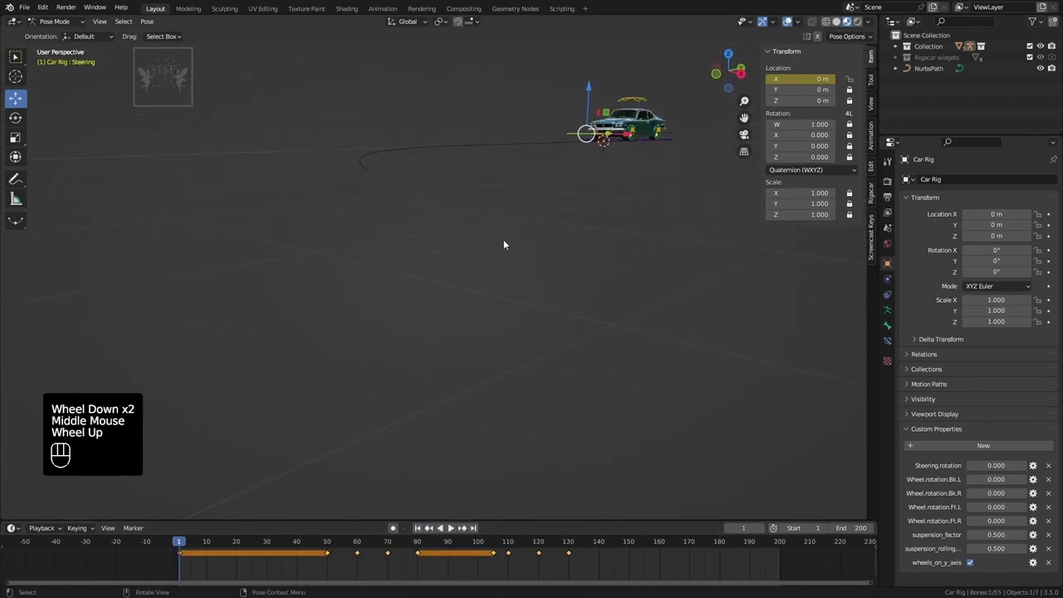
key(KP_Decimal)
scroll(503, 250, down, 2)
scroll(504, 257, down, 1)
middle_drag(412, 362, 601, 319)
scroll(601, 319, down, 1)
key(n)
scroll(553, 330, down, 1)
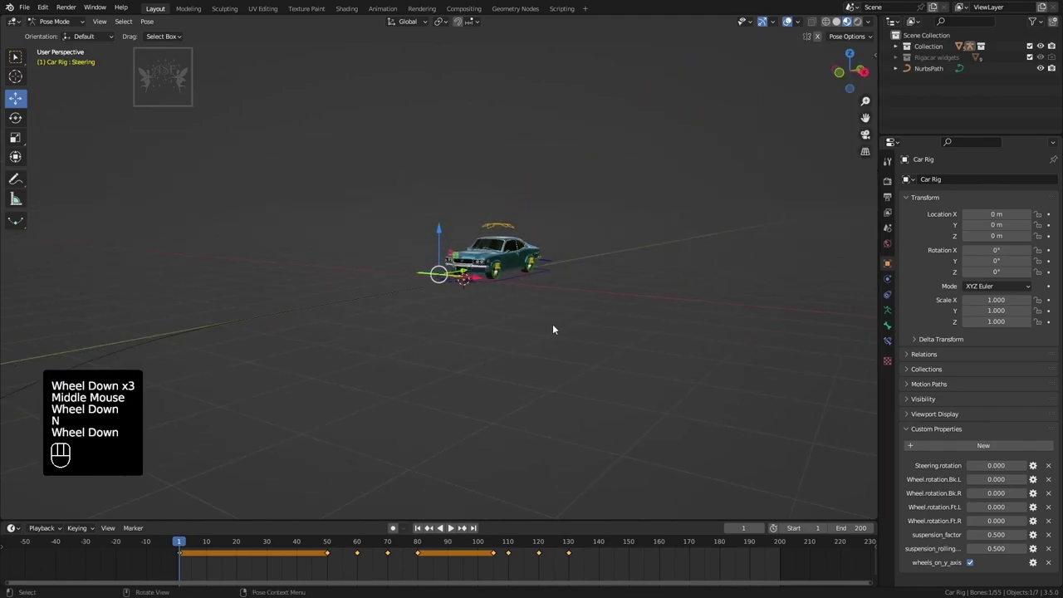
click(439, 350)
key(space)
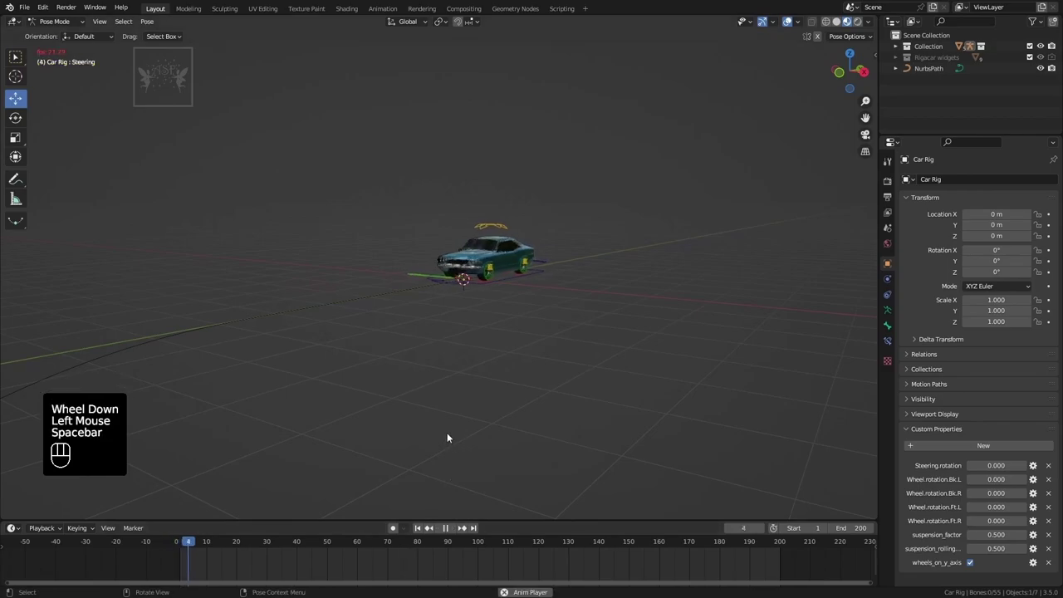
scroll(431, 401, down, 2)
middle_drag(430, 402, 420, 404)
scroll(418, 398, up, 1)
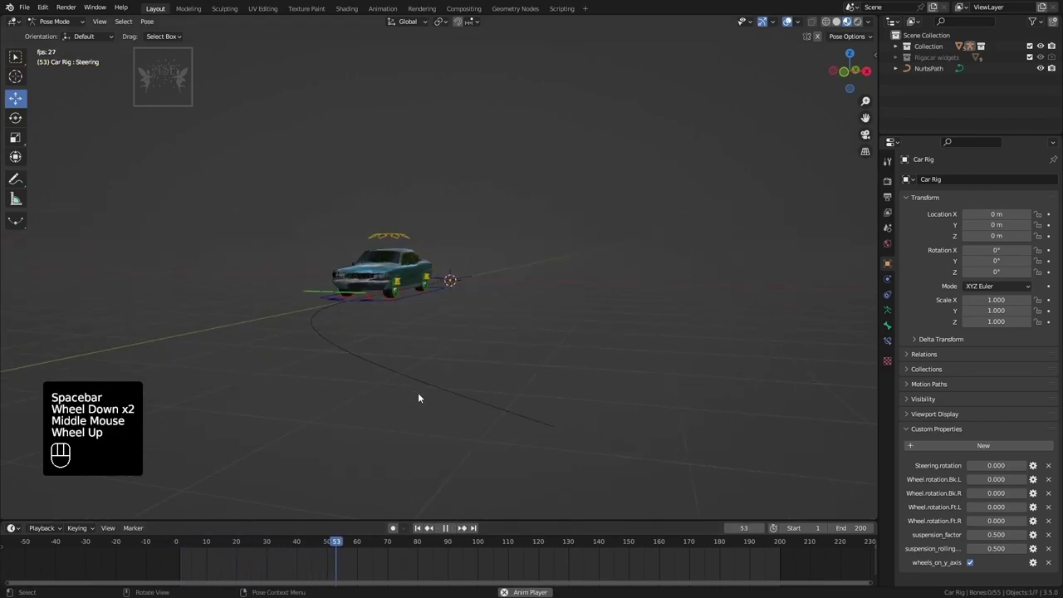
scroll(418, 398, up, 1)
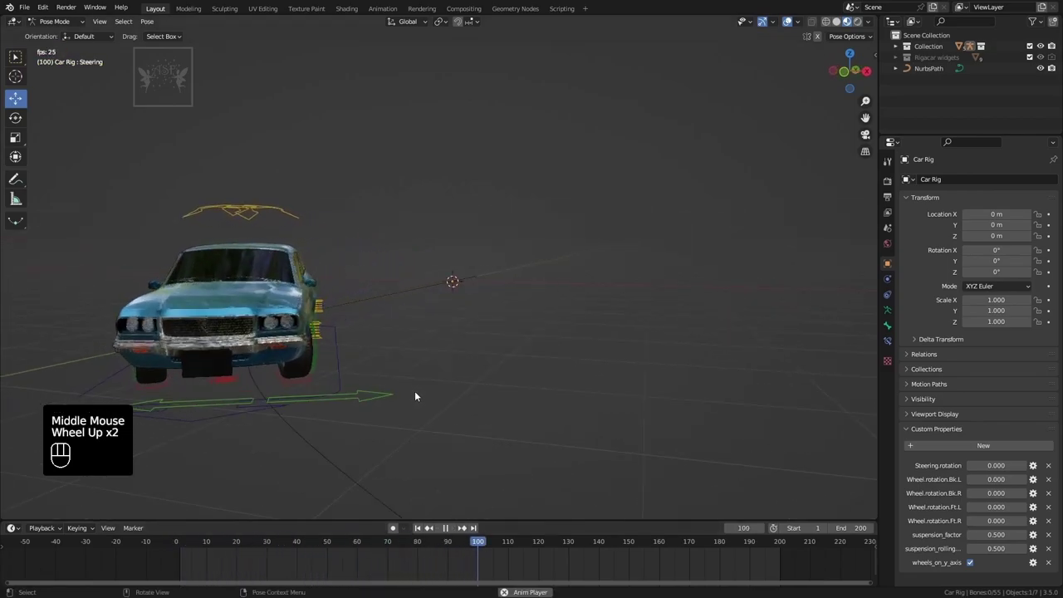
Step: Pause playback, reframe the car, and resume to examine its motion past the end of the curve
key(space)
scroll(415, 396, down, 2)
middle_drag(416, 396, 429, 380)
key(space)
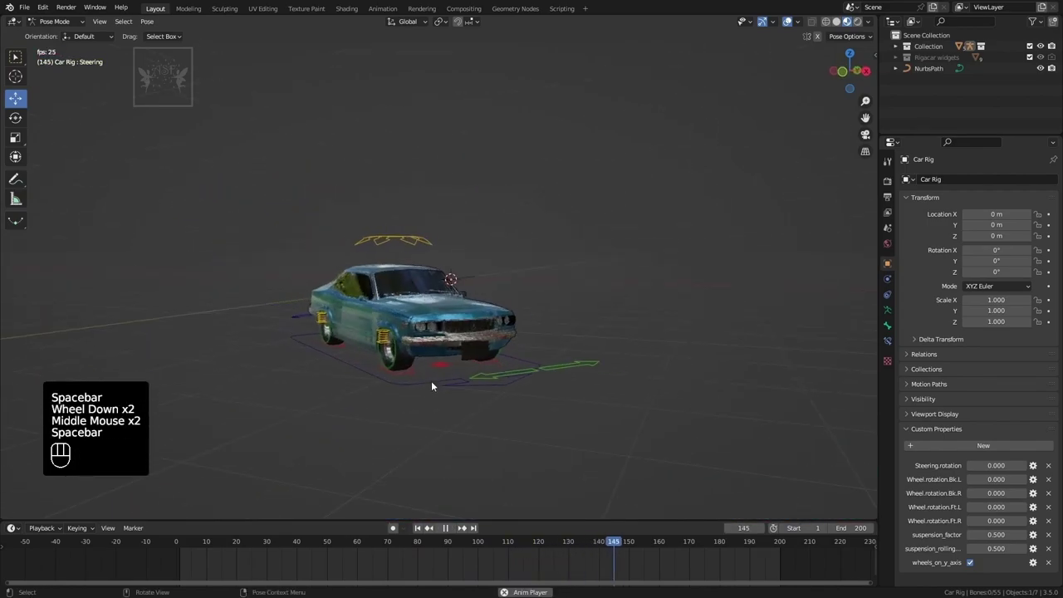
key(space)
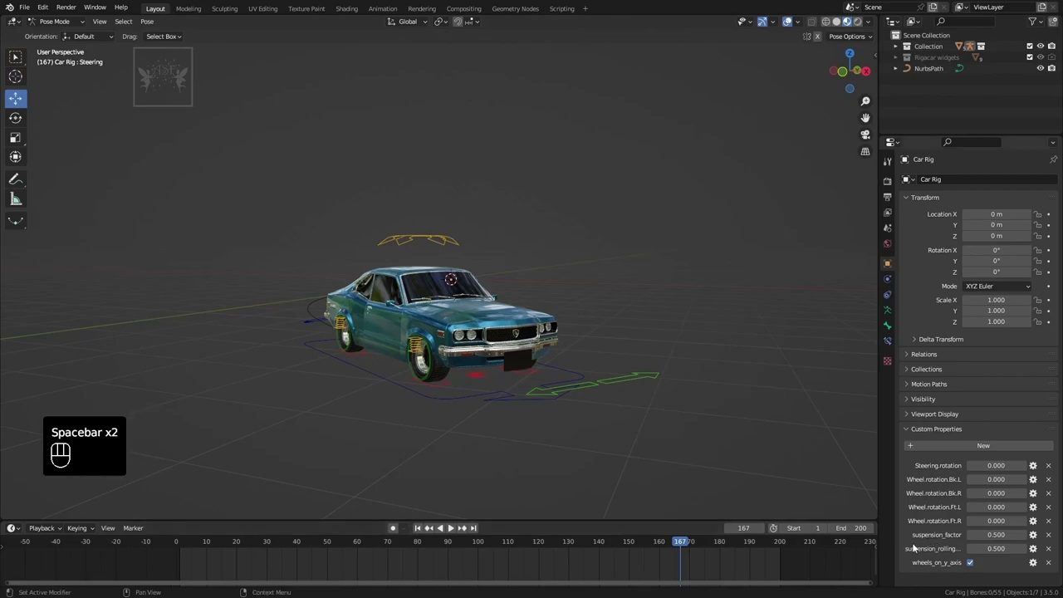
Step: Set the scene's end frame to 150
click(850, 527)
text(150)
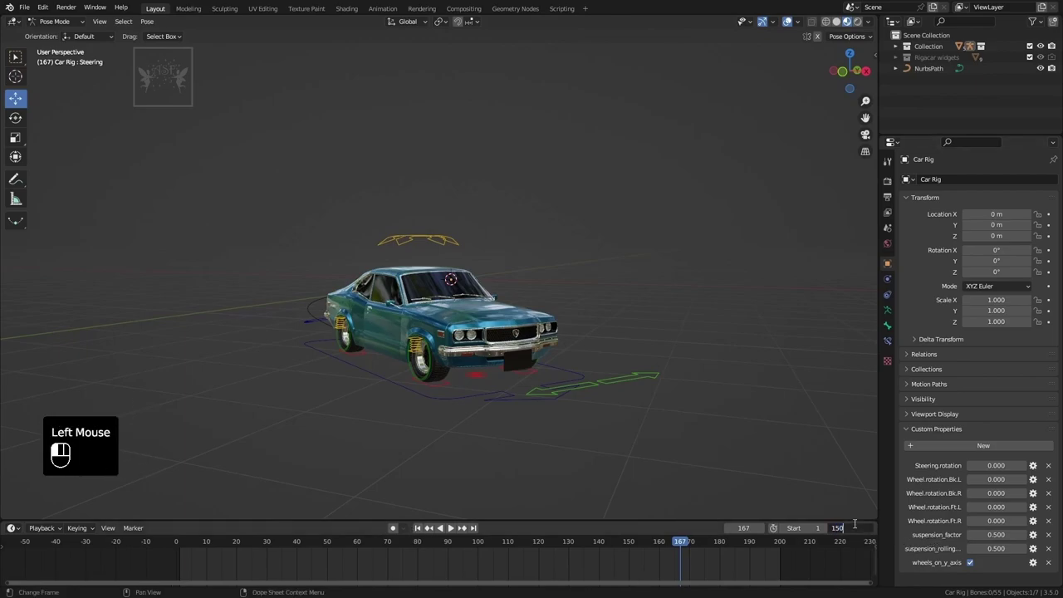
key(Return)
drag(602, 538, 629, 540)
Step: Replay the animation with solid viewport shading to examine the car's steering and movement along the path
key(space)
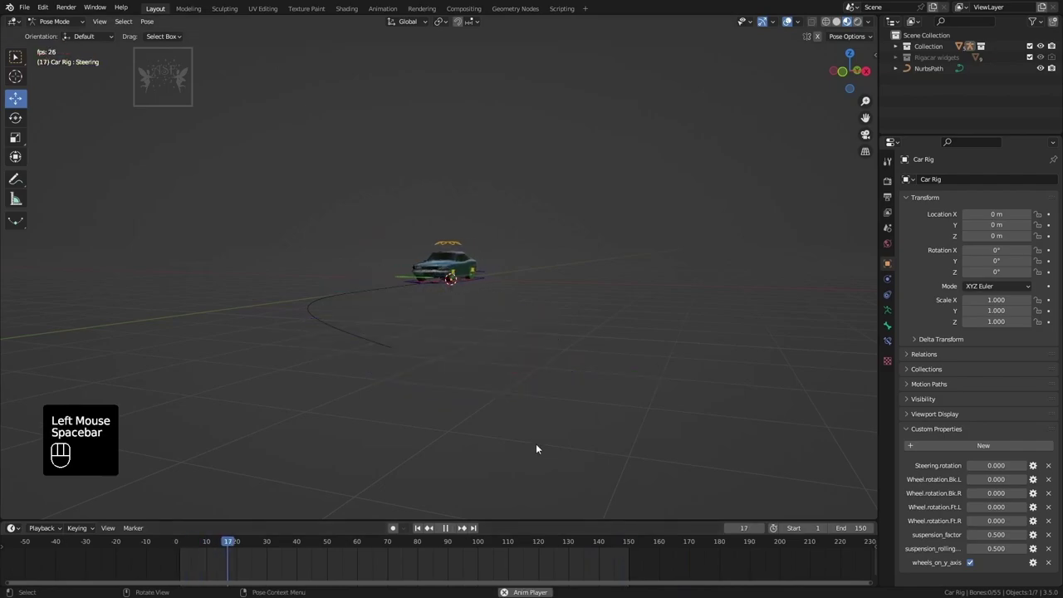
scroll(432, 299, up, 3)
middle_drag(432, 299, 833, 10)
click(836, 22)
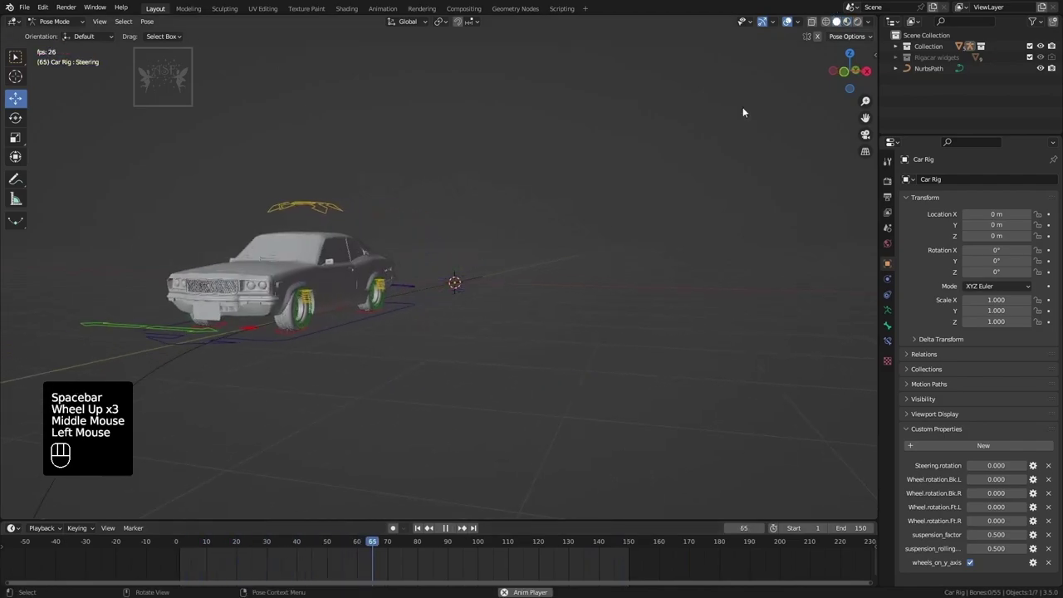
scroll(543, 262, down, 1)
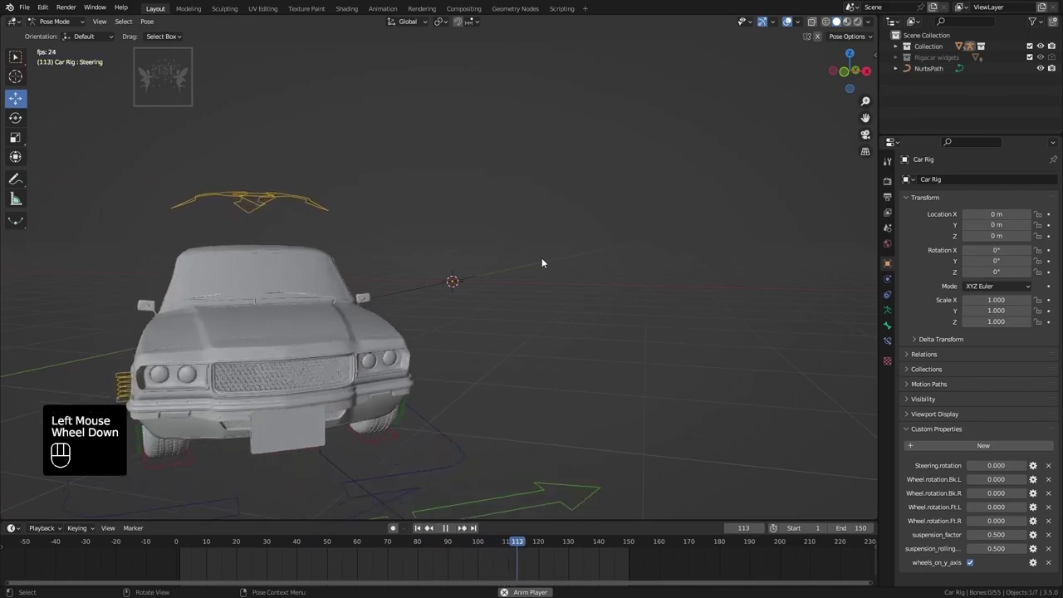
scroll(542, 262, down, 1)
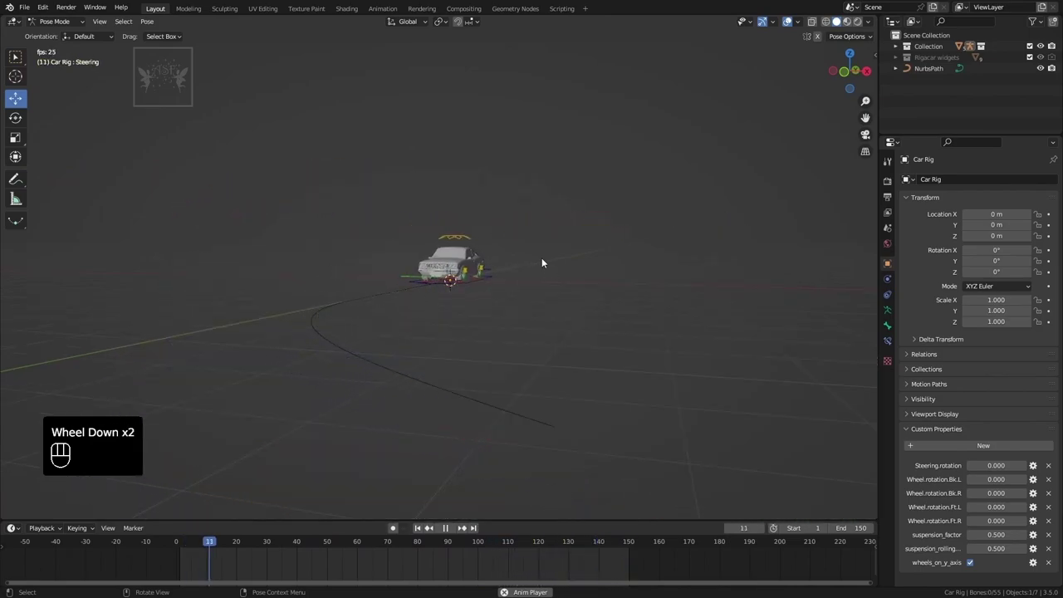
scroll(534, 266, up, 1)
key(Escape)
Step: Select the Suspension bone and keyframe its location at frames 1 and 50
click(535, 261)
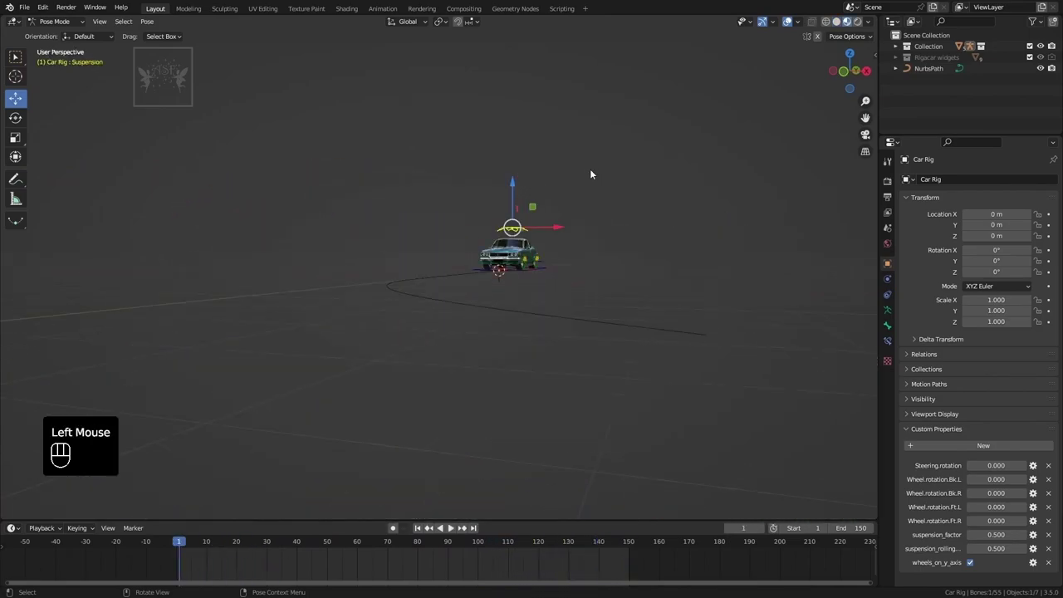
key(n)
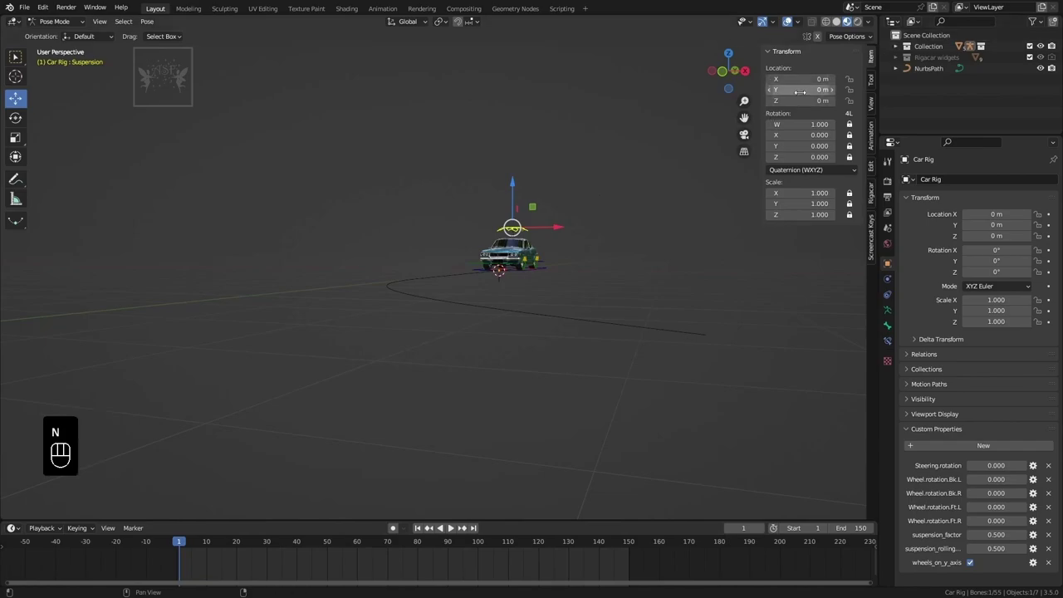
key(i)
drag(195, 550, 327, 569)
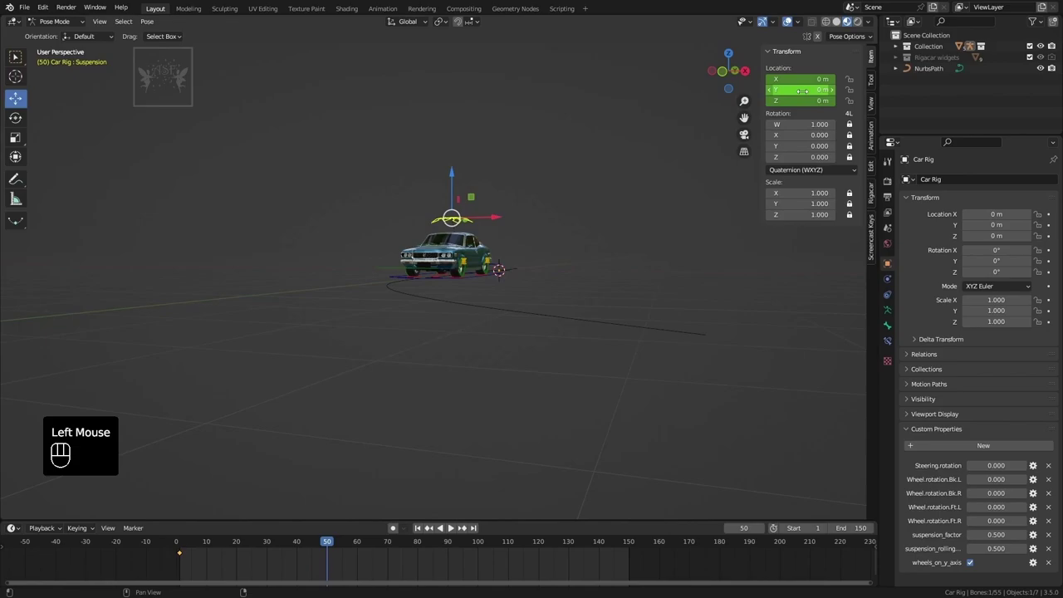
key(i)
Step: At frame 70, set the Suspension bone's X location to -0.18 m and insert a single keyframe
middle_drag(399, 265, 475, 348)
scroll(475, 347, up, 2)
drag(337, 541, 388, 558)
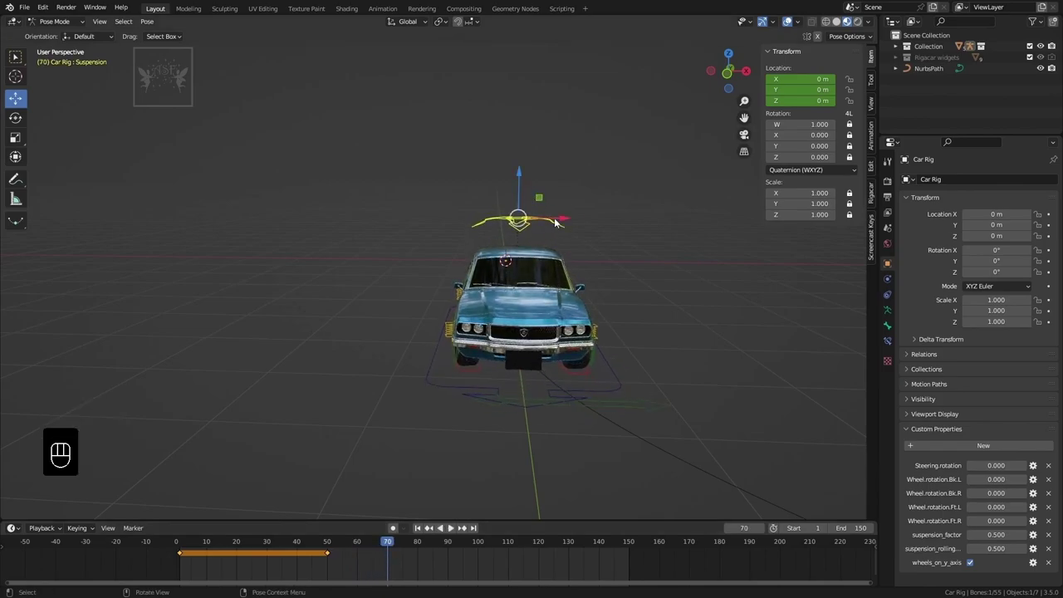
click(556, 222)
key(ctrl+z)
drag(801, 79, 781, 78)
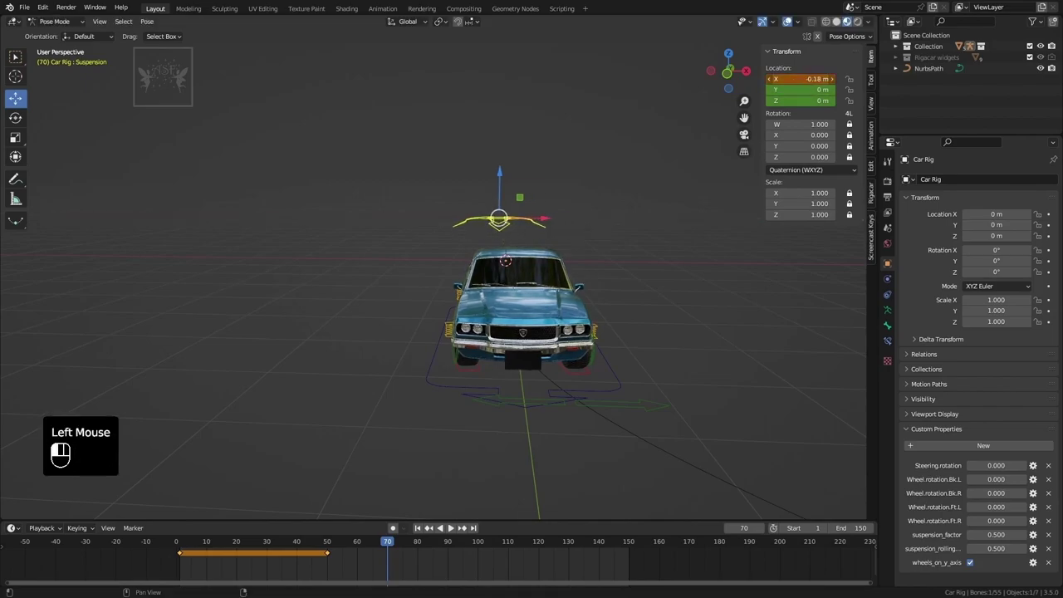
right_click(802, 79)
click(801, 79)
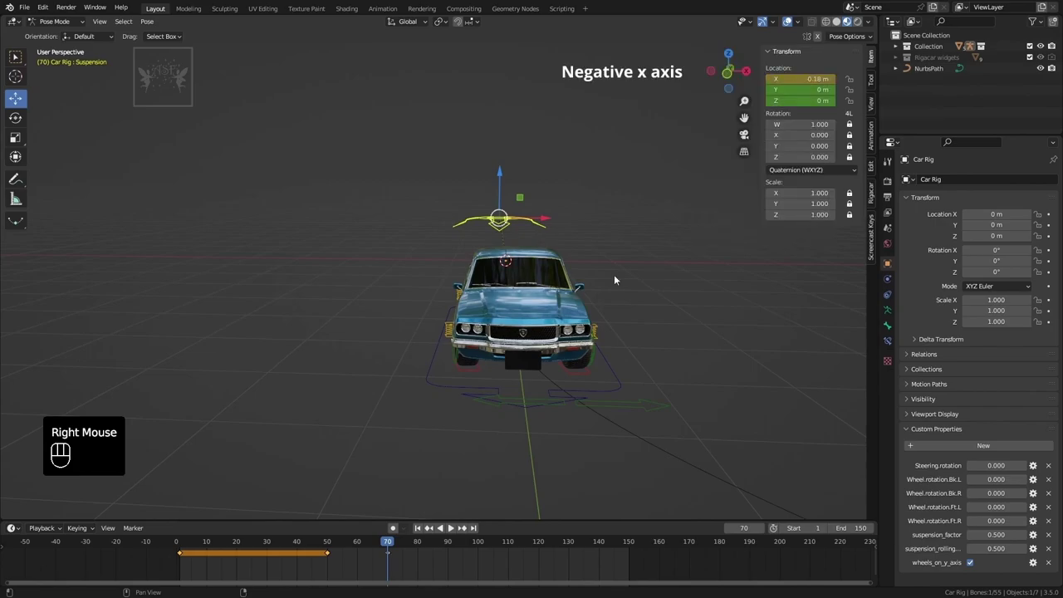
Step: At frame 90, set the Suspension bone's X location to -0.36 m and insert a single keyframe
drag(394, 547, 447, 544)
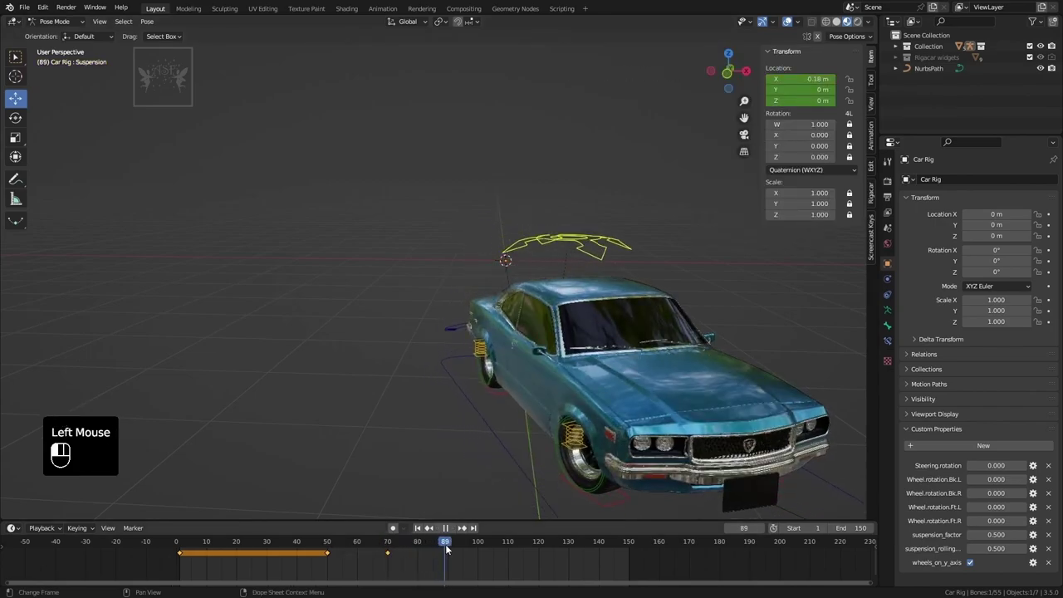
middle_drag(416, 429, 515, 281)
drag(795, 78, 759, 78)
right_click(798, 79)
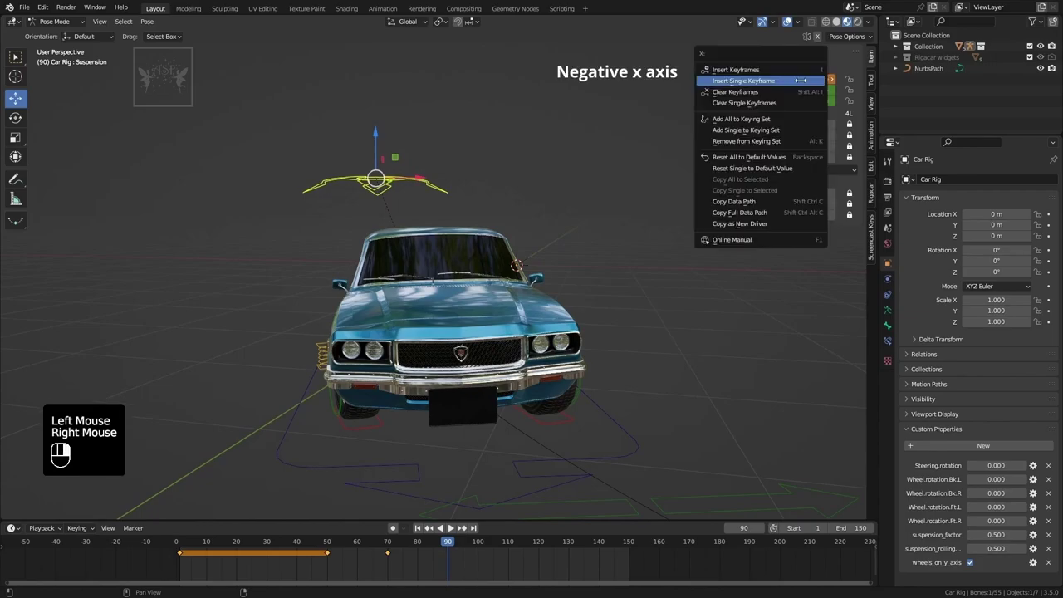
click(780, 81)
Step: Duplicate the Suspension bone's frame 90 keyframe and place the copy at frame 105
click(471, 542)
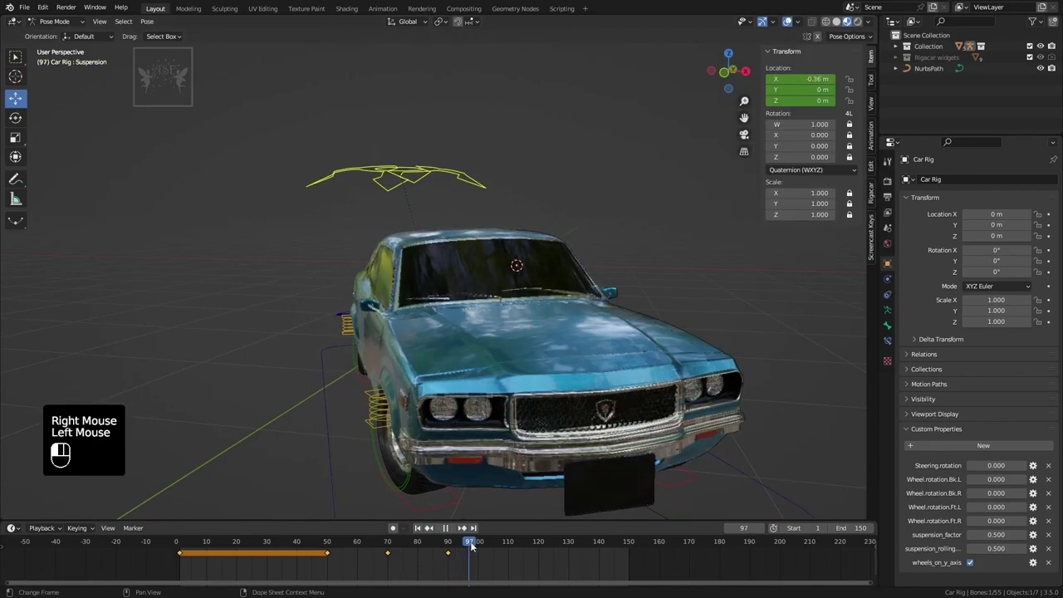
scroll(519, 451, down, 4)
middle_drag(518, 451, 465, 452)
mouse_move(469, 541)
mouse_down()
mouse_move(505, 541)
mouse_move(478, 542)
mouse_up()
click(450, 551)
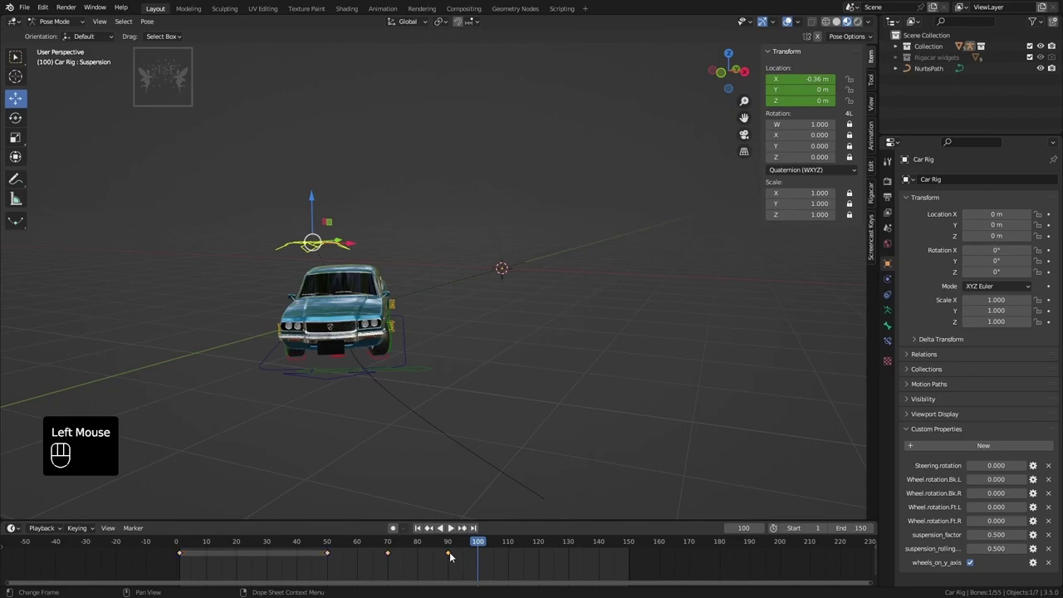
key(shift+d)
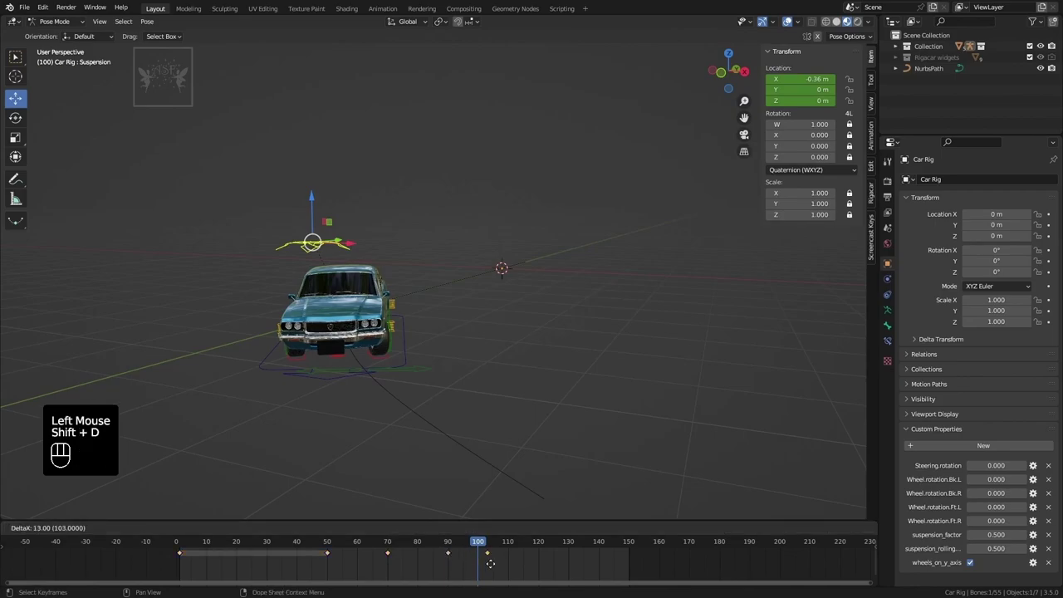
click(493, 564)
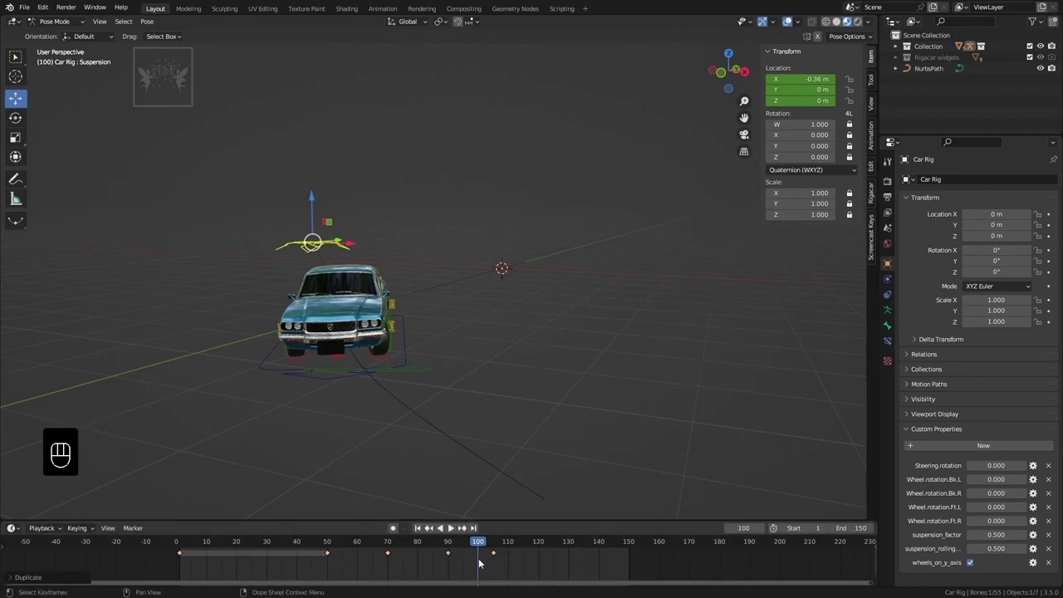
drag(481, 546, 425, 550)
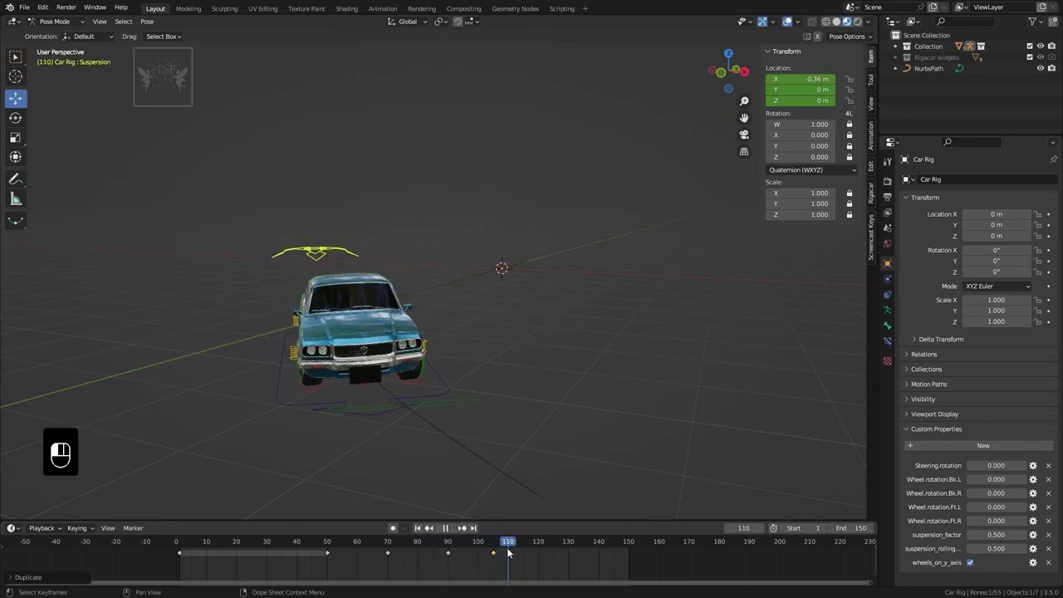
click(801, 79)
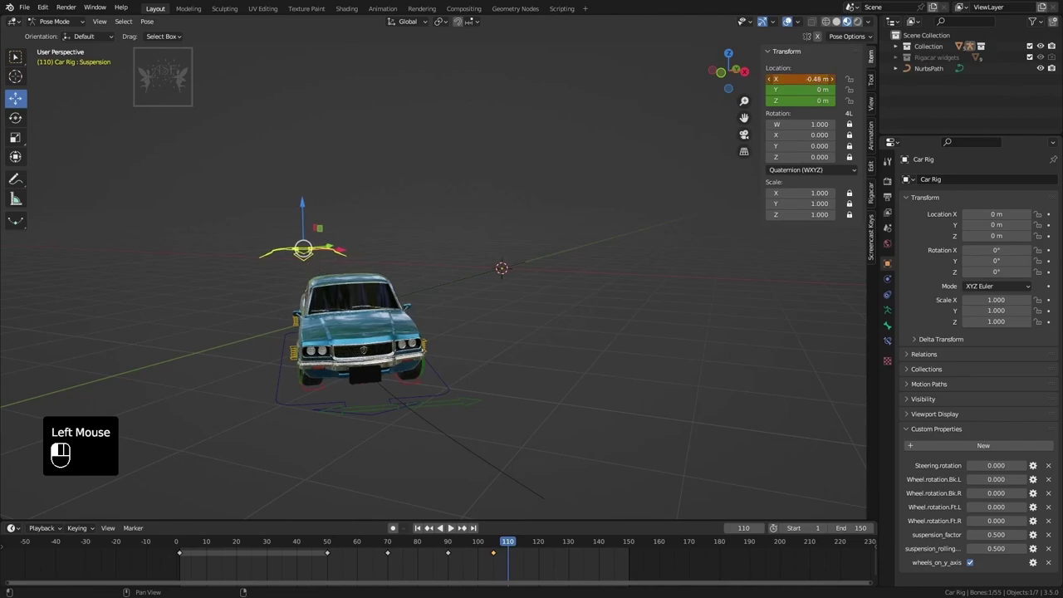
mouse_move(801, 79)
mouse_down()
mouse_move(838, 79)
mouse_move(821, 79)
mouse_up()
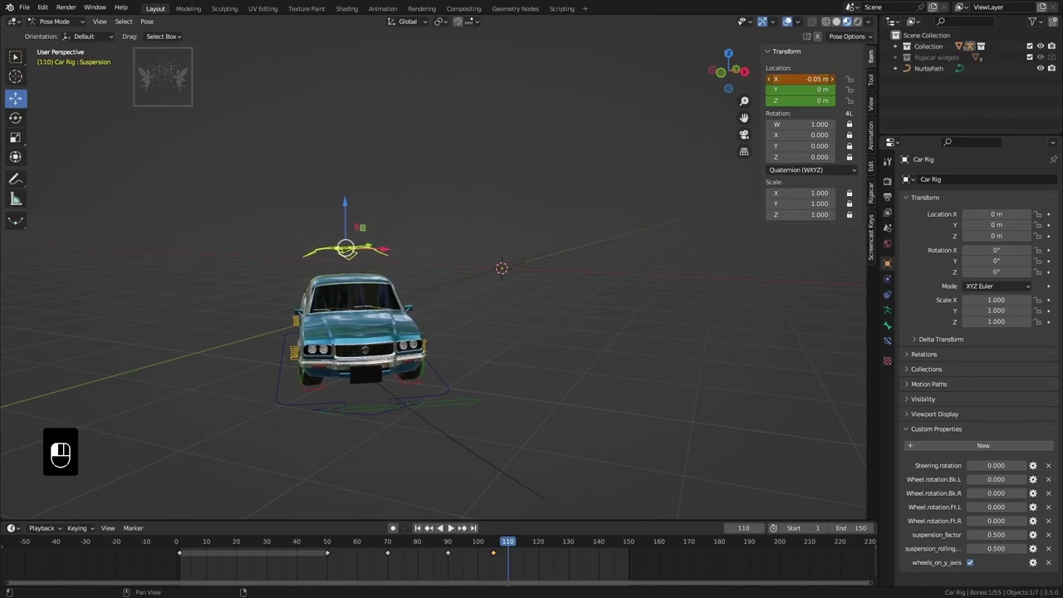
click(506, 560)
Step: At frame 110, set the Suspension bone's X location to -0.11 m and insert a single keyframe
click(503, 545)
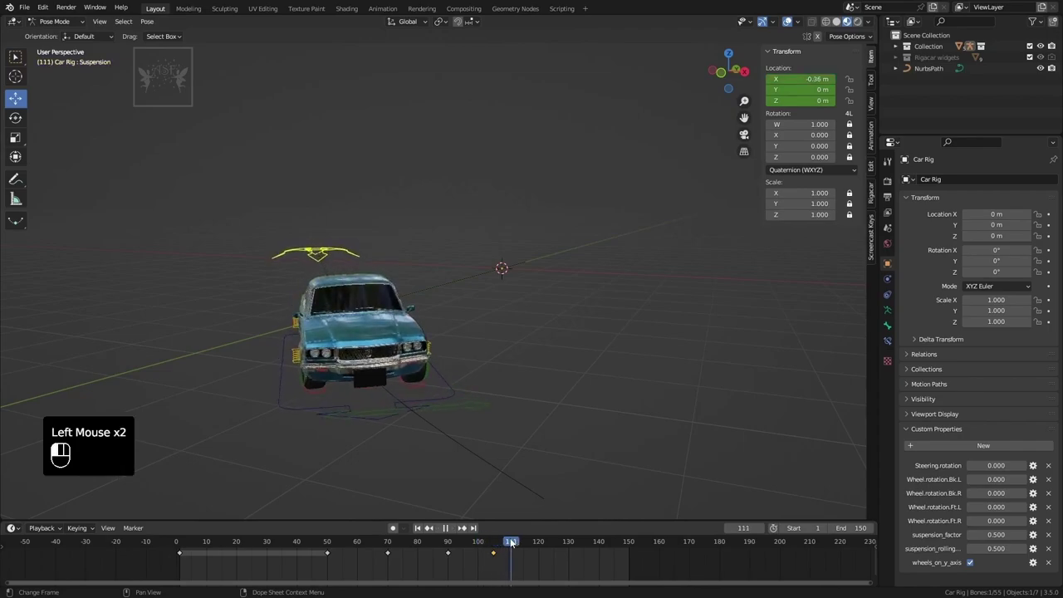
middle_drag(490, 366, 492, 347)
click(799, 79)
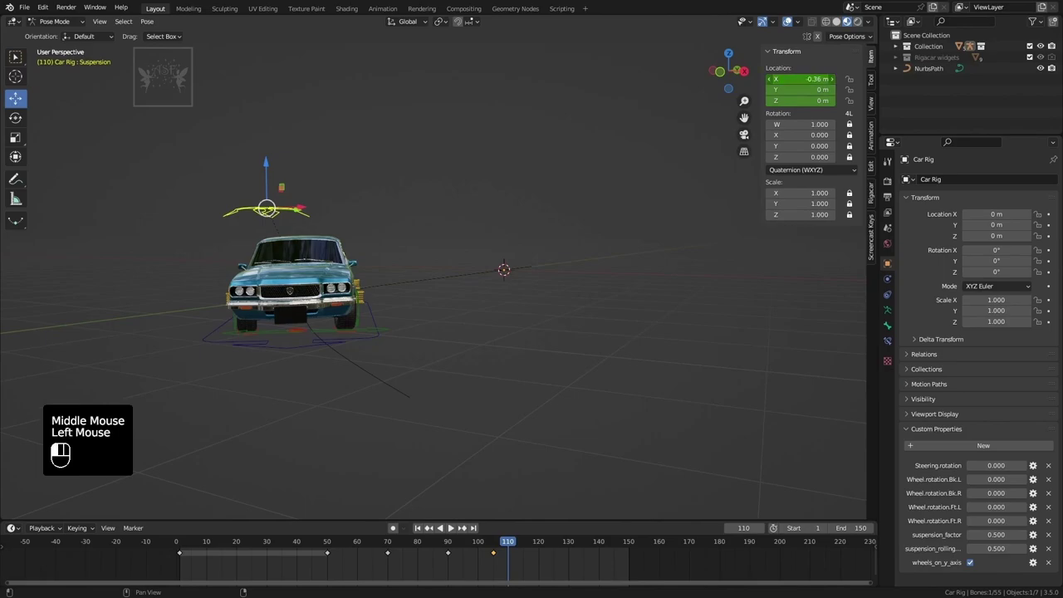
mouse_move(799, 79)
mouse_down()
mouse_move(814, 79)
mouse_move(789, 79)
mouse_up()
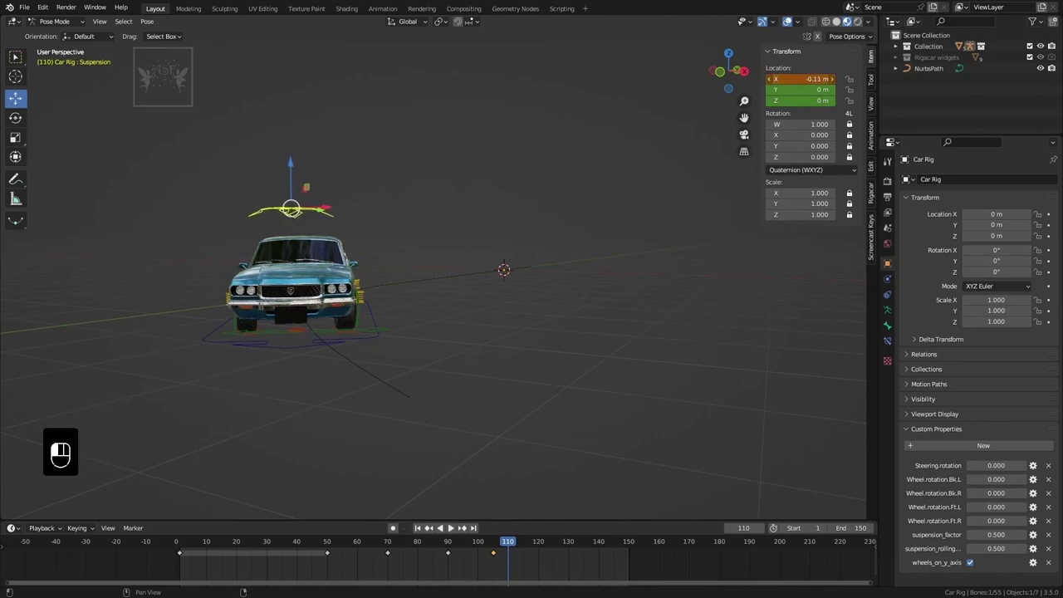
right_click(801, 80)
click(801, 79)
Step: At frame 120, shift the Suspension bone's X location back toward the car's centre and insert a single keyframe
drag(514, 546, 538, 544)
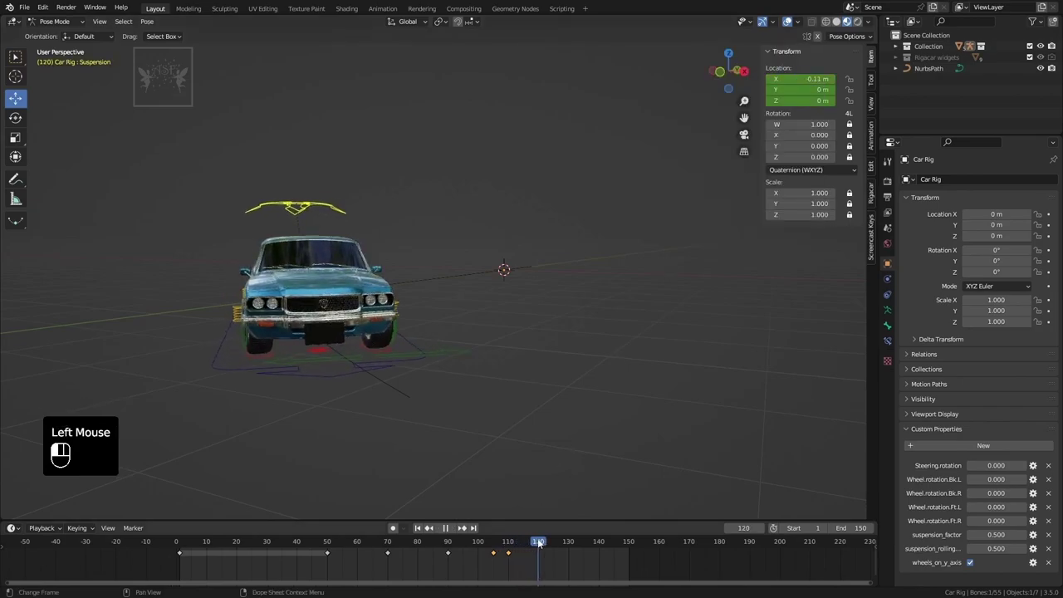
key(Return)
right_click(801, 81)
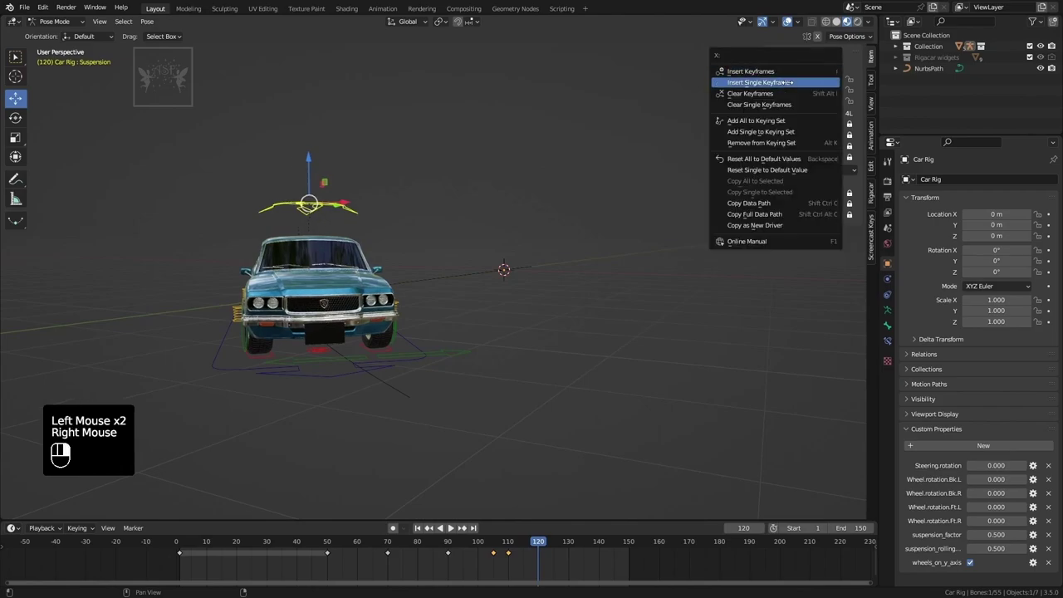
click(788, 83)
Step: Rewind to frame 1 and play the animation to examine the body lean, stopping playback in the camera view
click(418, 529)
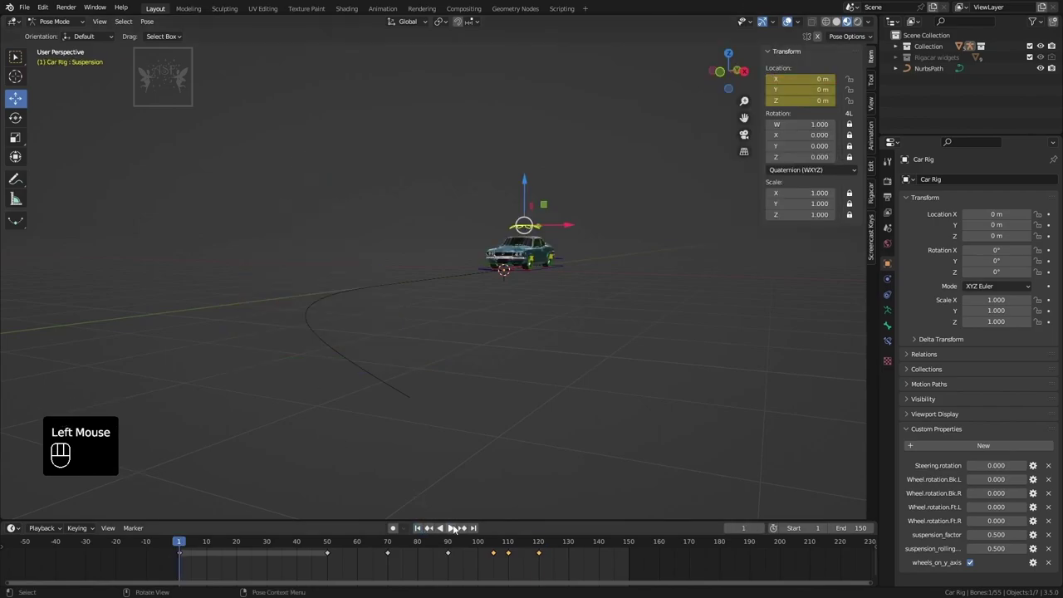
click(450, 528)
middle_drag(459, 376, 473, 375)
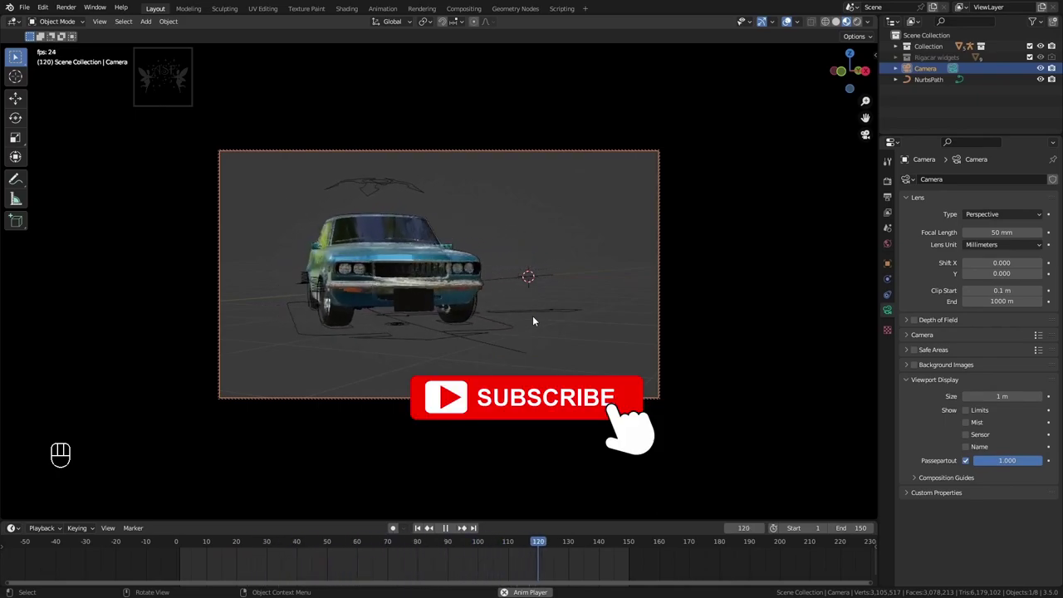
key(space)
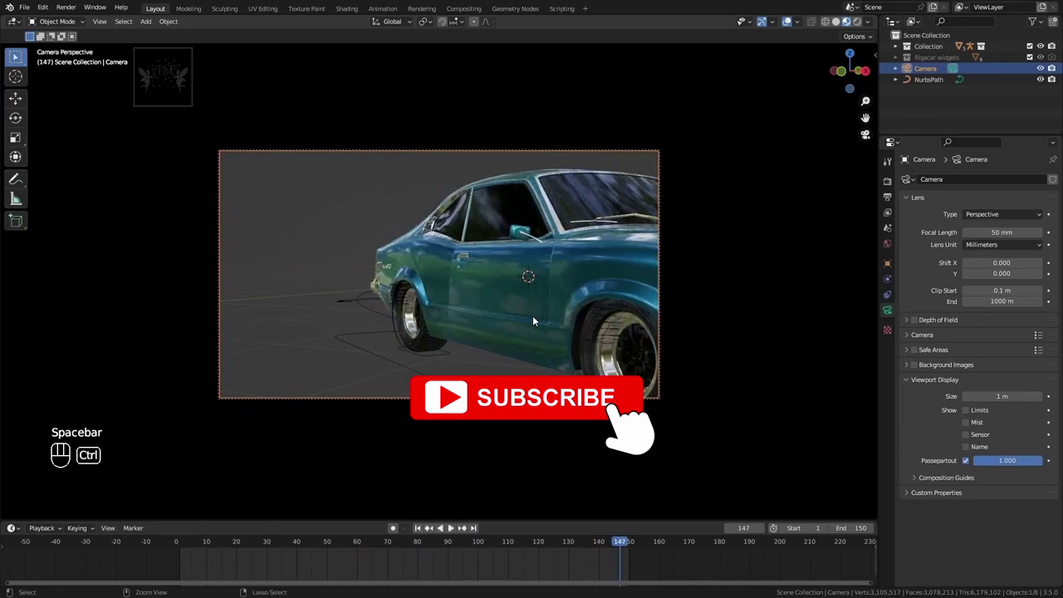